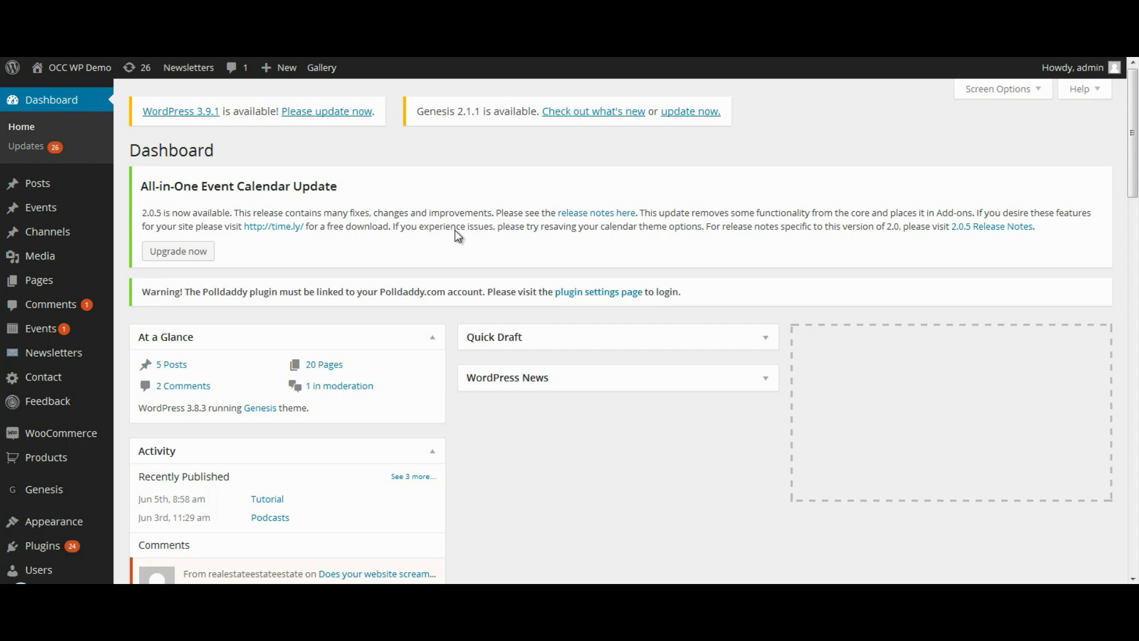
- Start a new event and title it "BBQ picnic and soccer game"
mouse_move(45, 331)
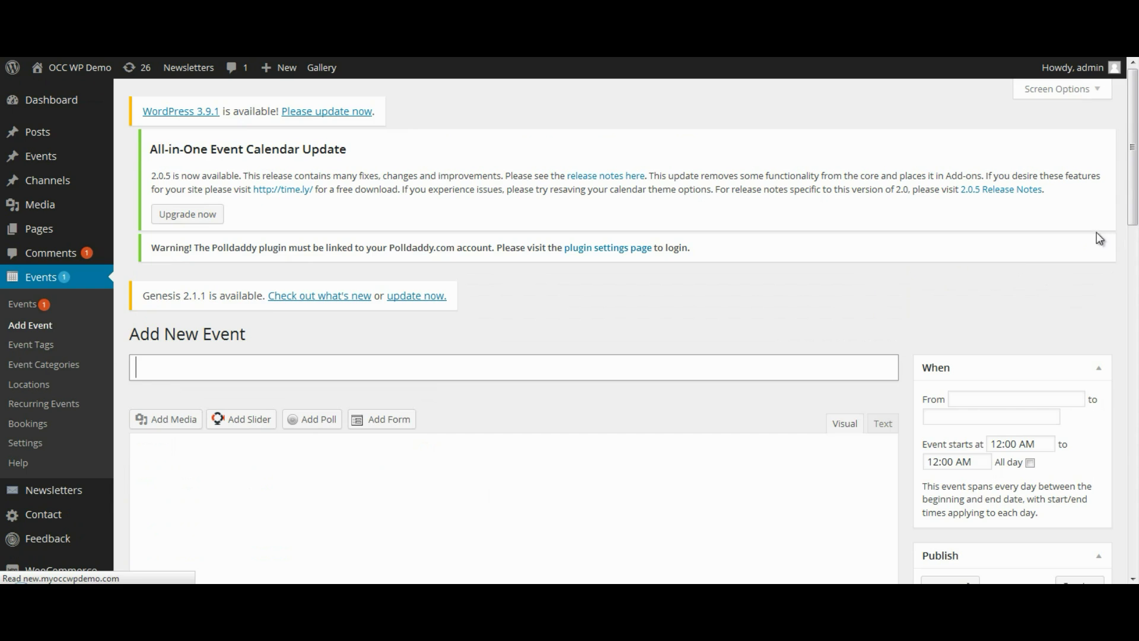
drag(1133, 206, 1134, 271)
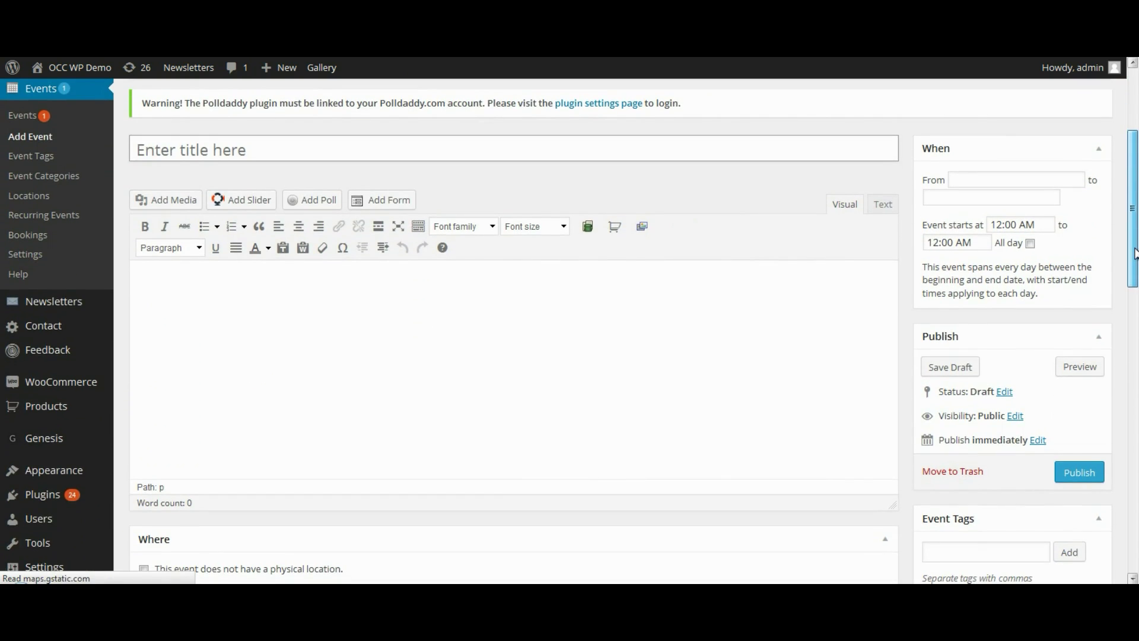
click(346, 150)
text(BBQ picnic)
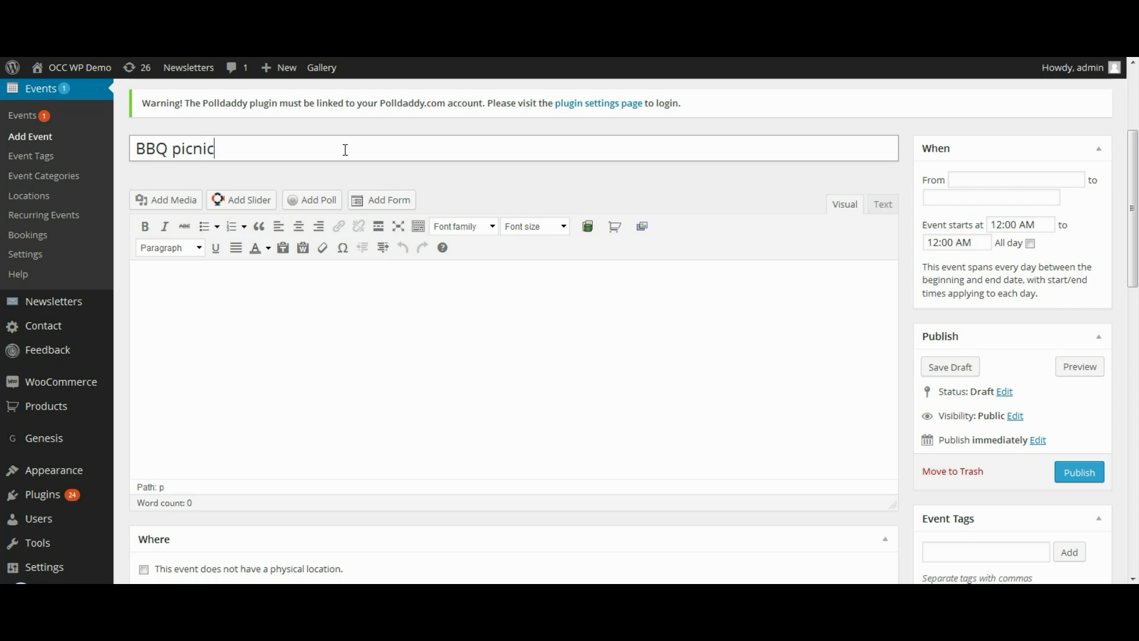
text( and soccer game)
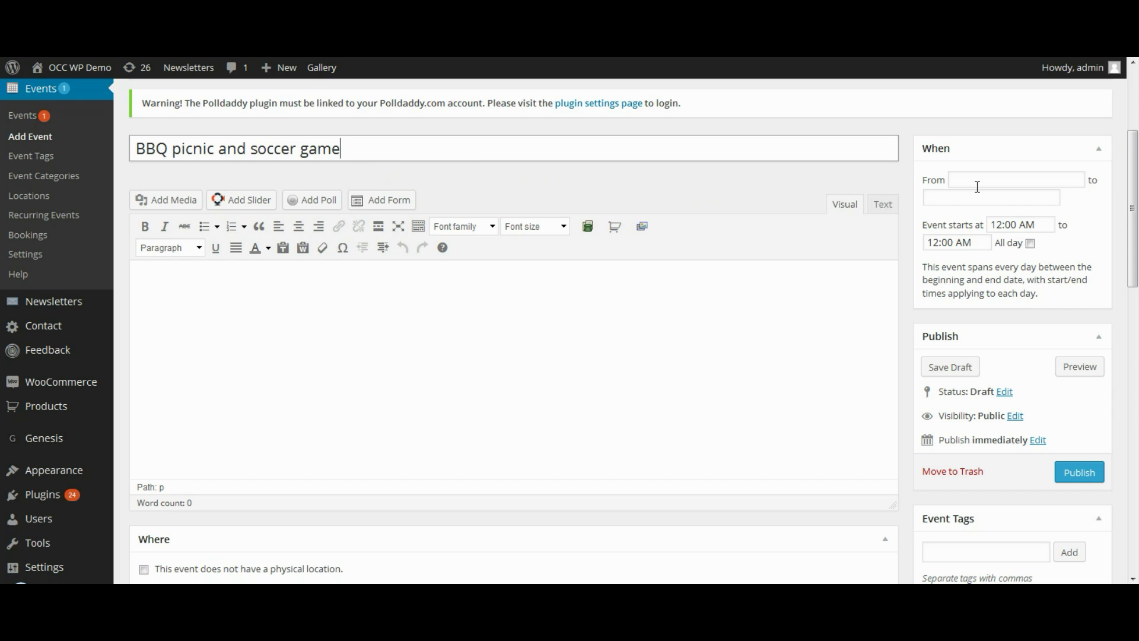
- Set both the event's start date and end date to 18/10/2014
click(1046, 184)
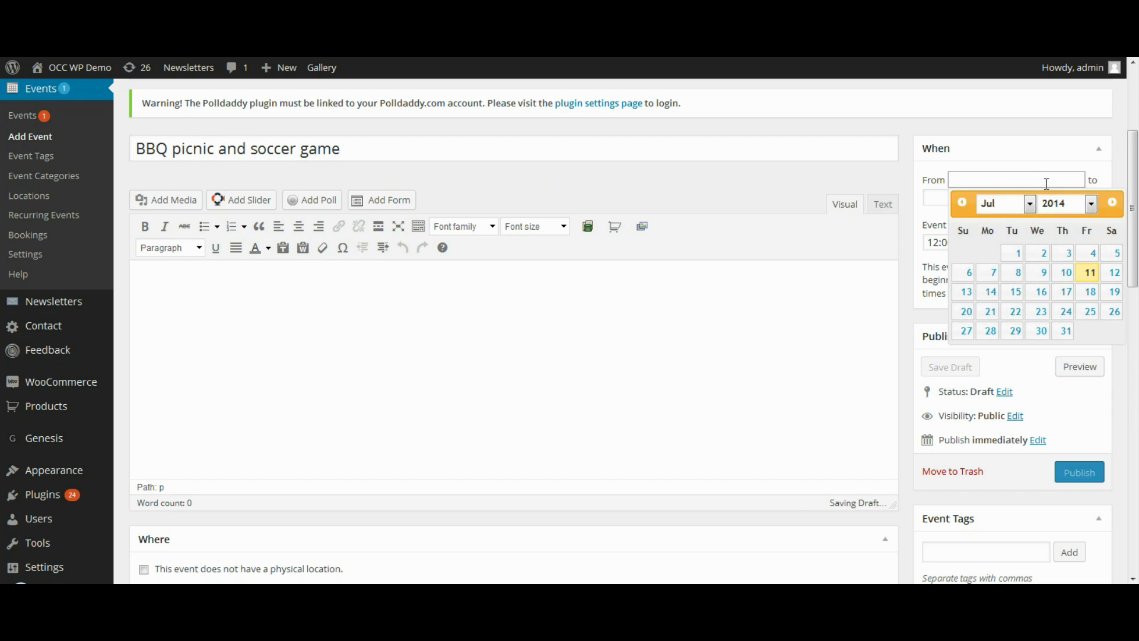
click(1030, 204)
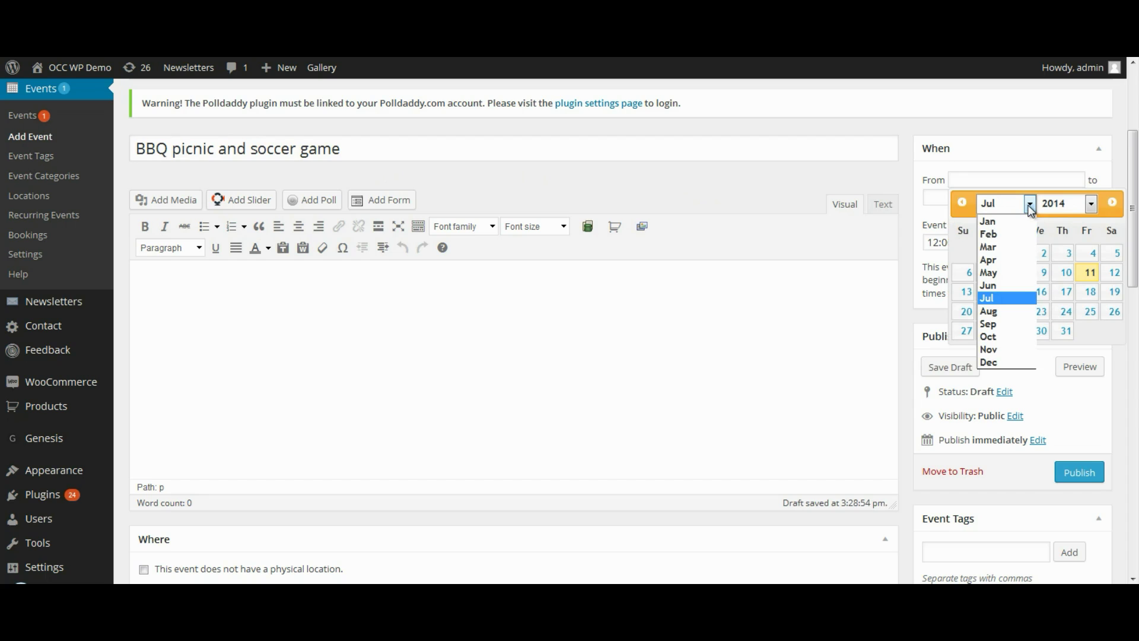
click(996, 336)
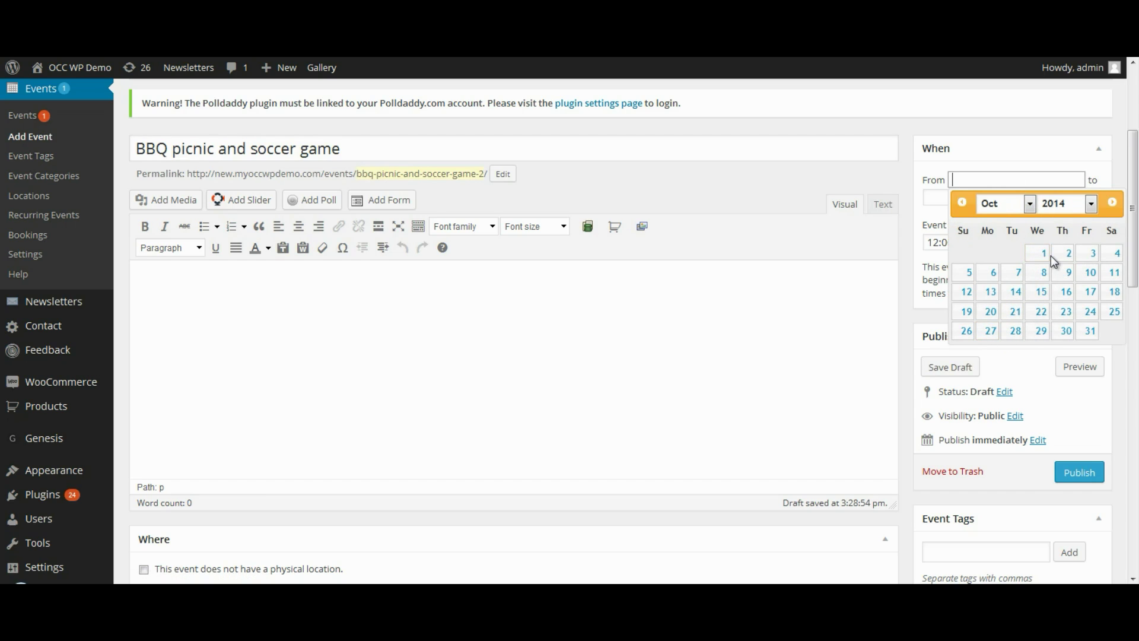
click(1114, 291)
click(977, 198)
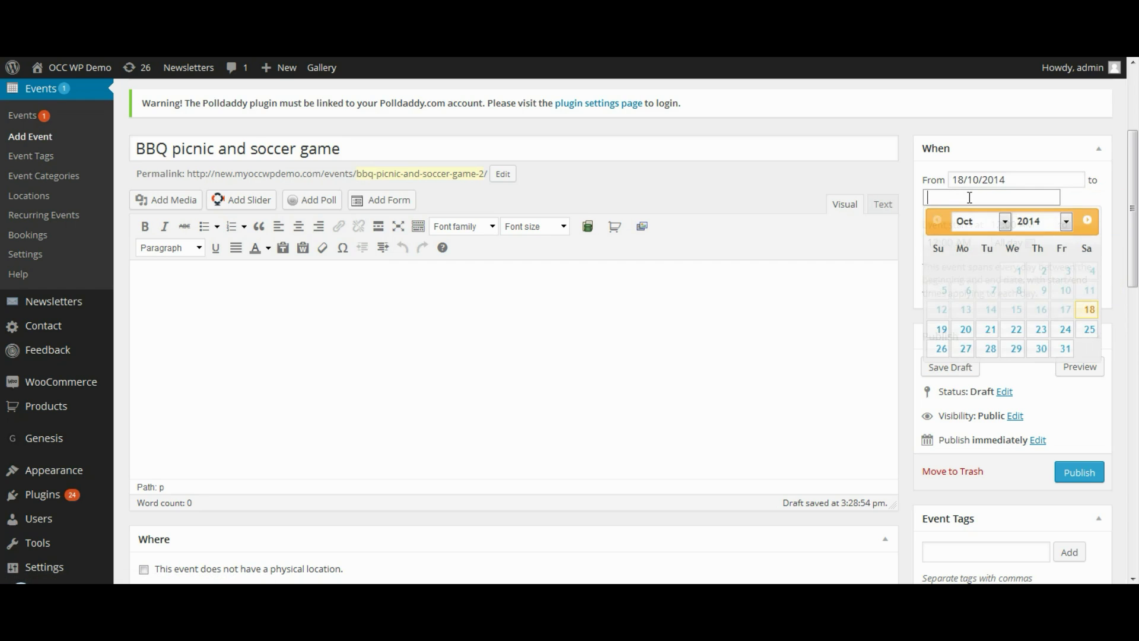
click(1089, 311)
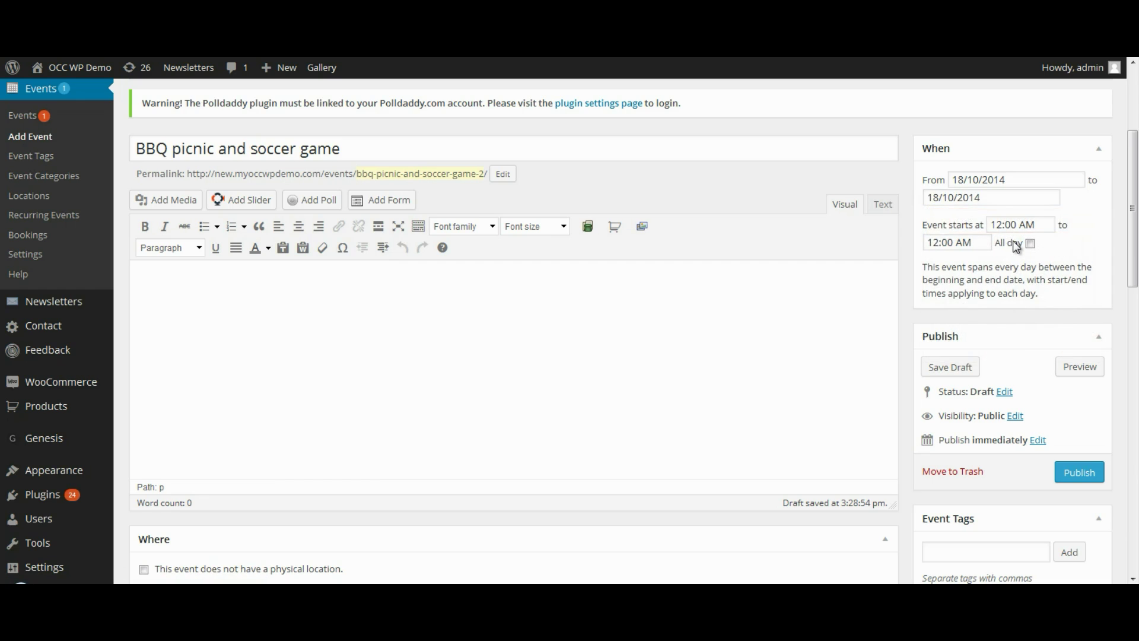
- Set the event to start at 04:00 PM and end at 10:00 PM
click(1042, 224)
drag(1045, 252, 1044, 322)
click(1009, 304)
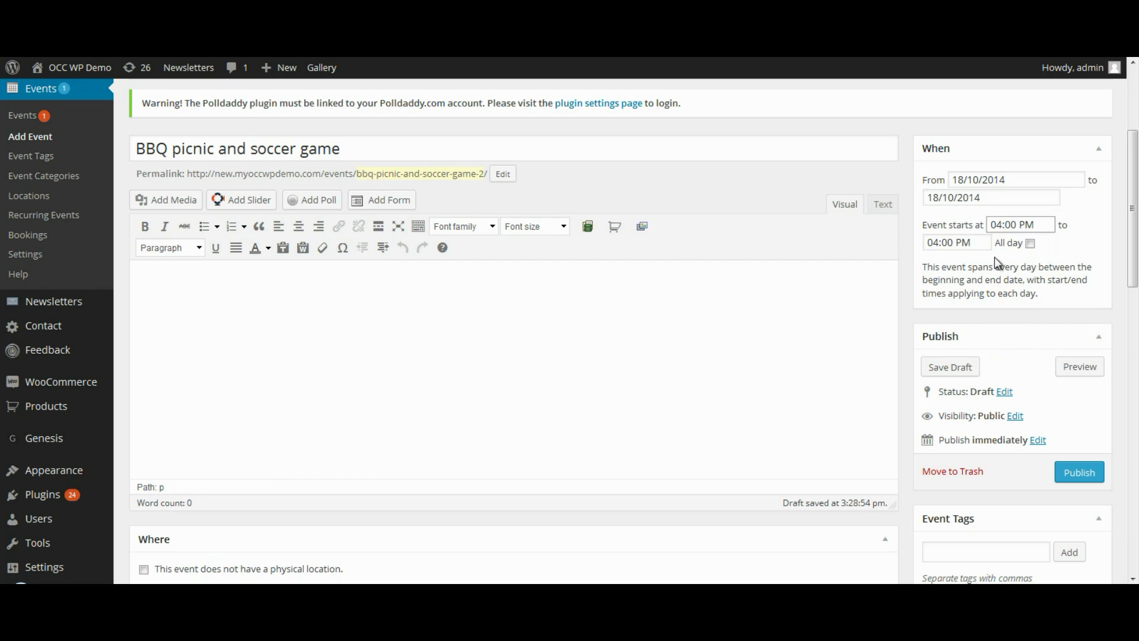
click(980, 242)
drag(980, 337, 978, 371)
click(942, 277)
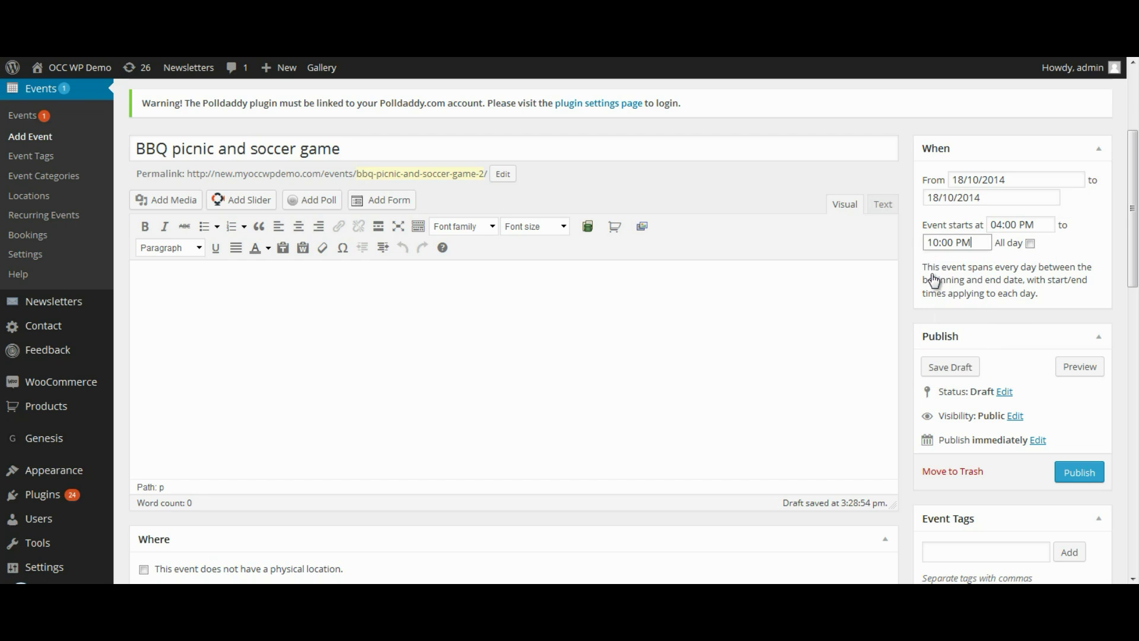
- Write the description "Join us for a great time at this church wide BBQ. Cost is $5 per person. Please bring a chair or blanket for the fireworks."
click(214, 289)
text(Join us for a great time at this church wide BBQ.  Cost is $5 per person.  Please bring a chair or blanket for the fireworks.)
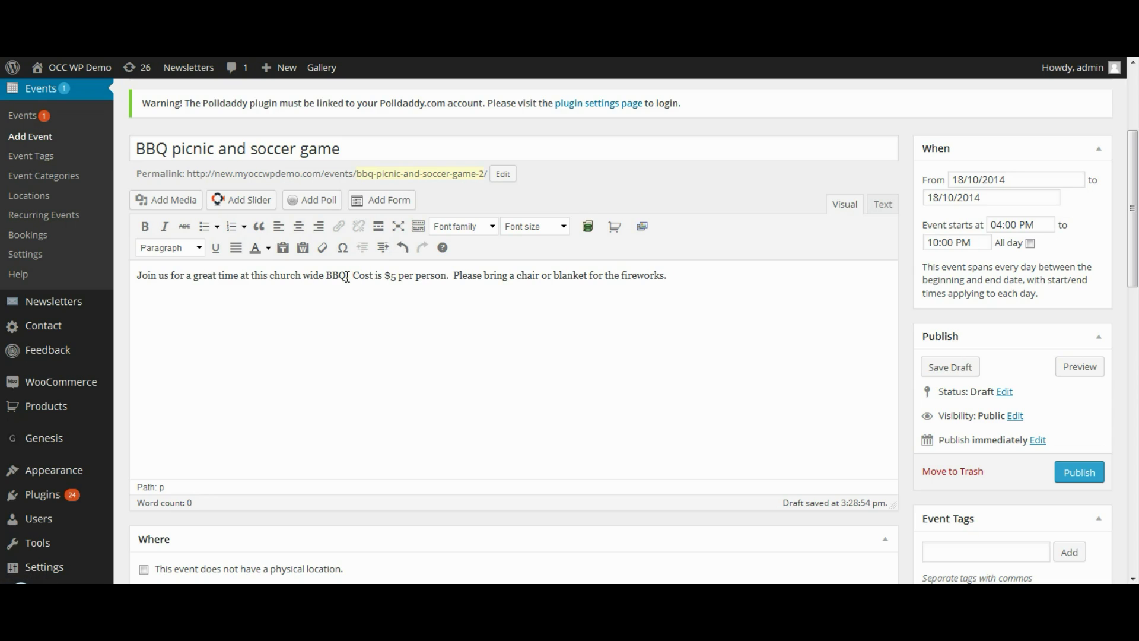
- In the description, add "or $20 per family" after the per-person cost and "that will follow." after "fireworks"
click(448, 276)
text(or)
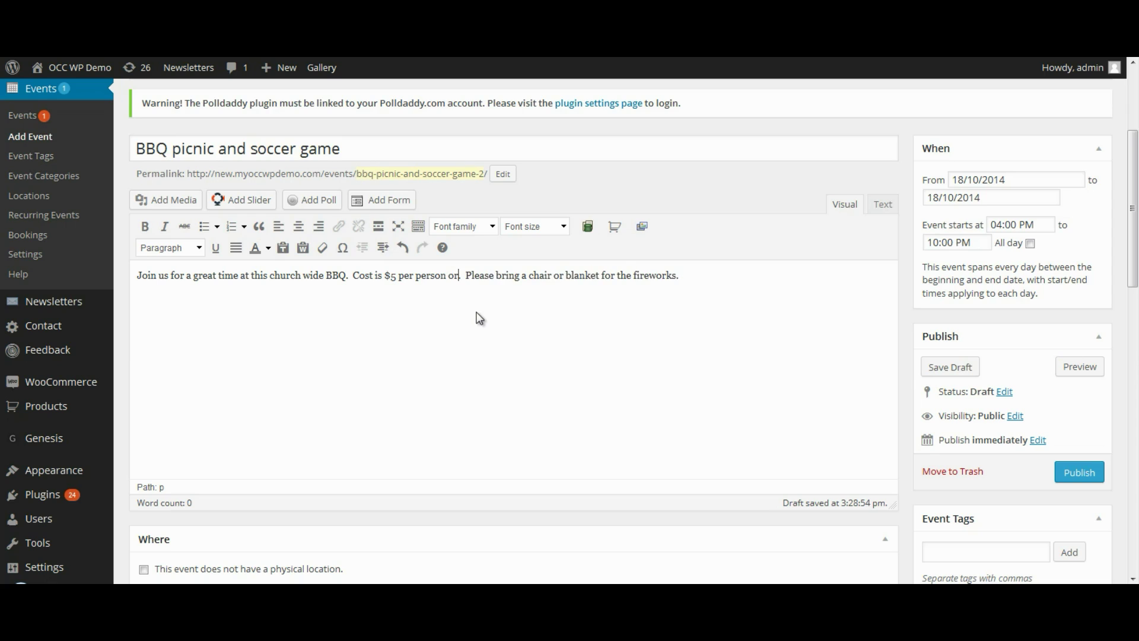
text( $20 per)
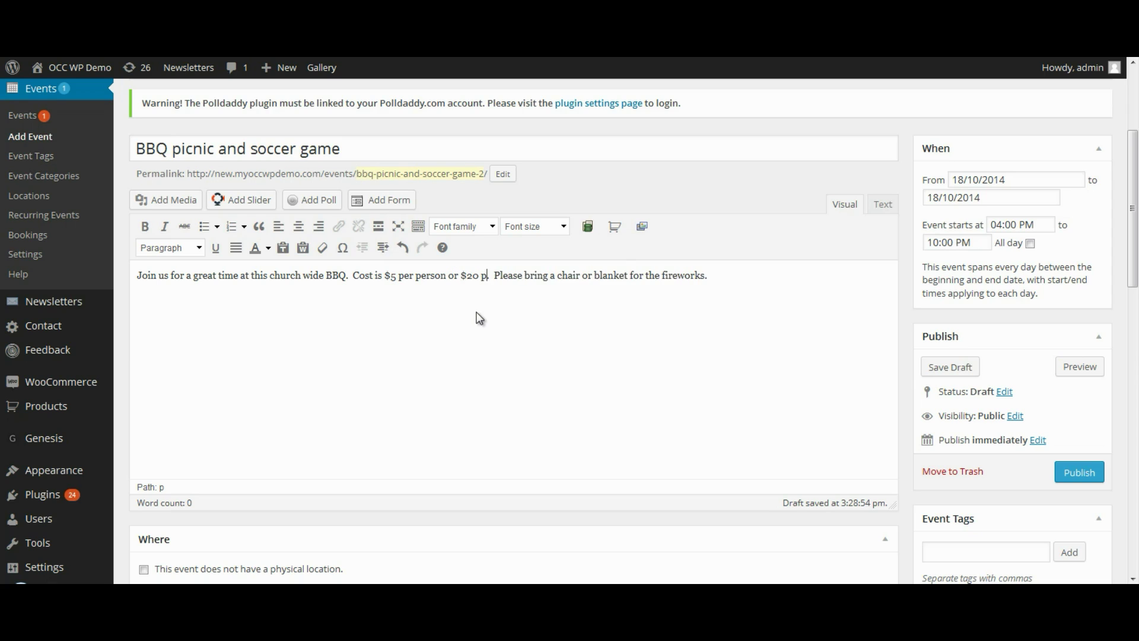
text( family.)
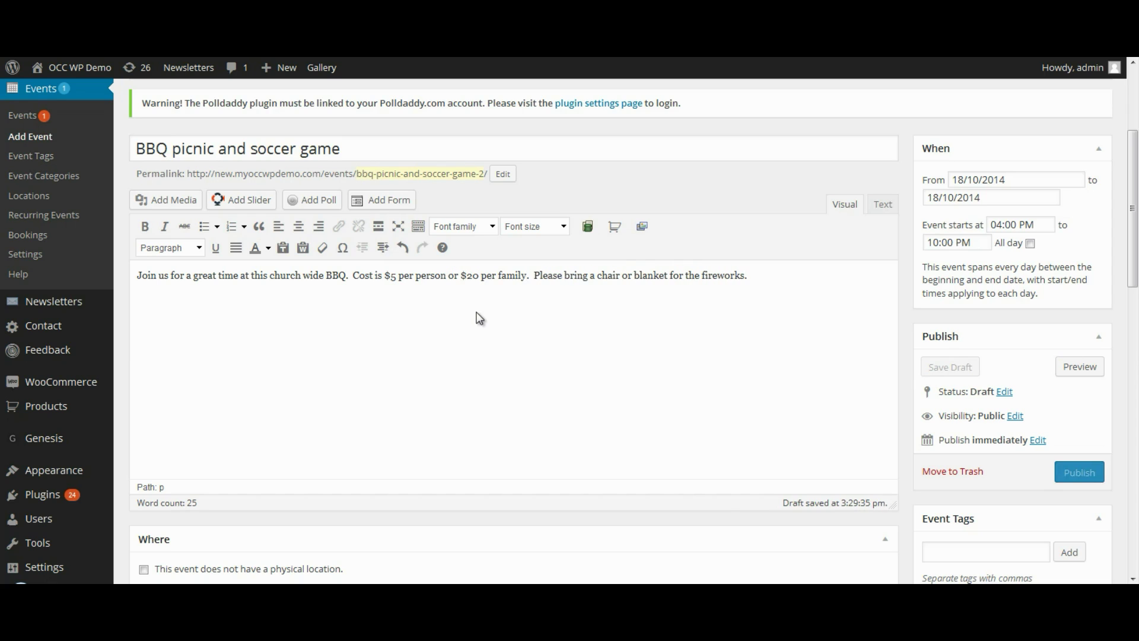
click(746, 276)
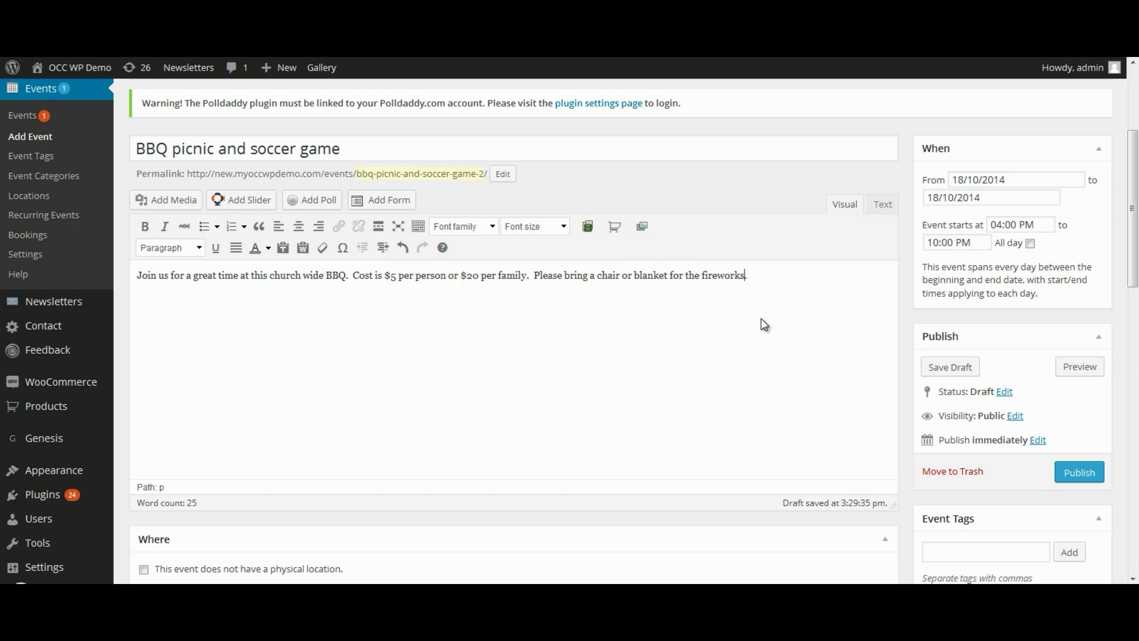
text(that will follow.)
- Find the saved location "Church campus" and assign it as the event's location
drag(1133, 208, 1133, 335)
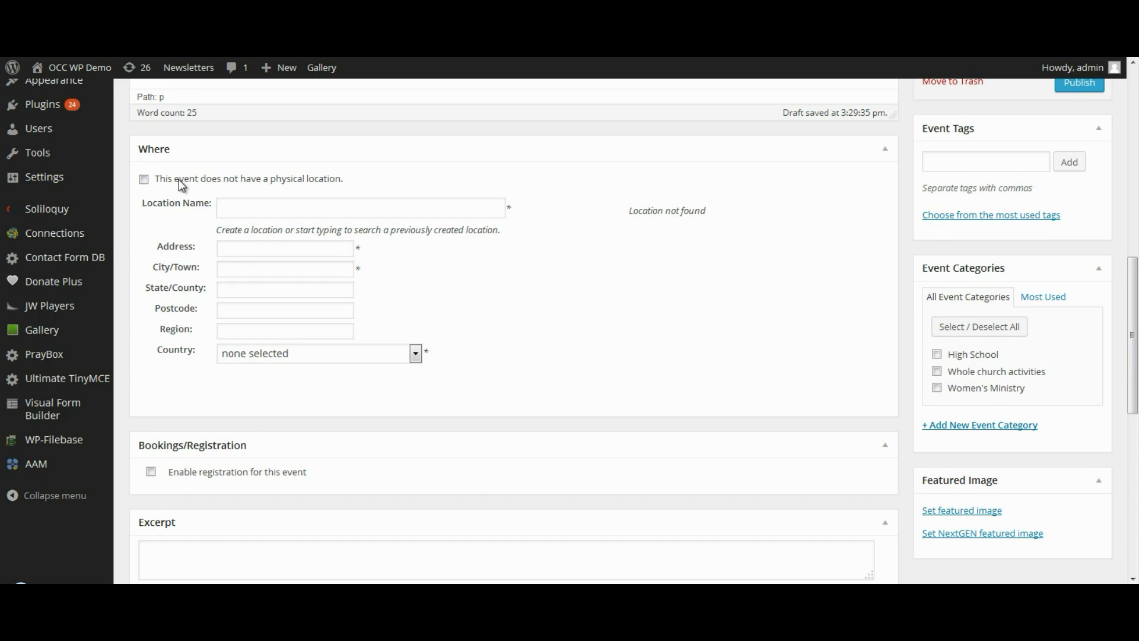
click(248, 210)
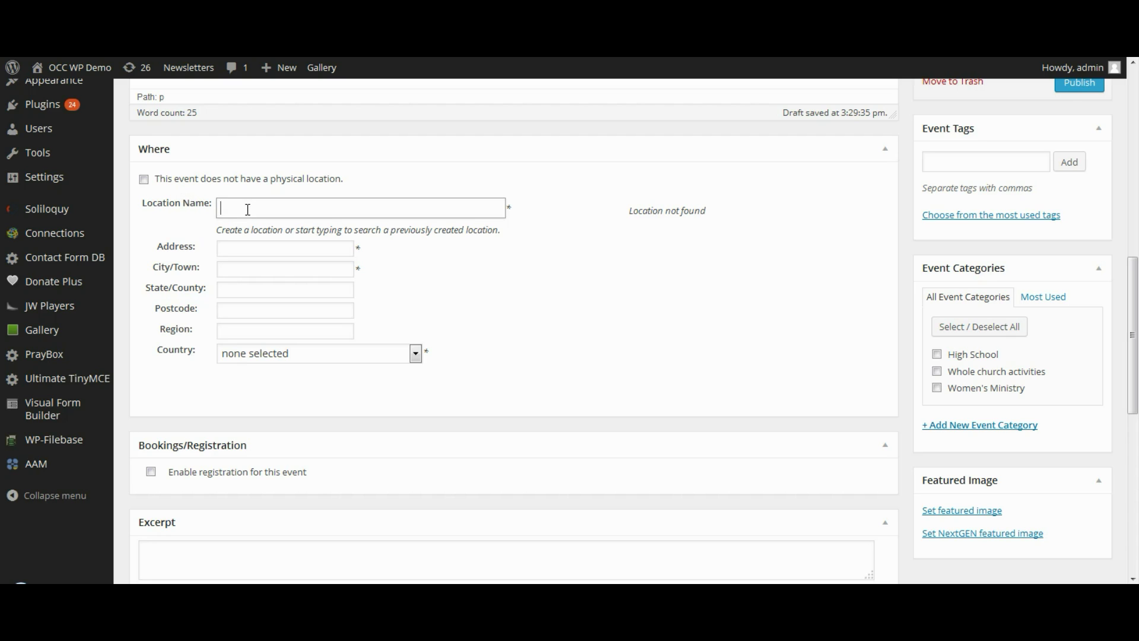
text(ch)
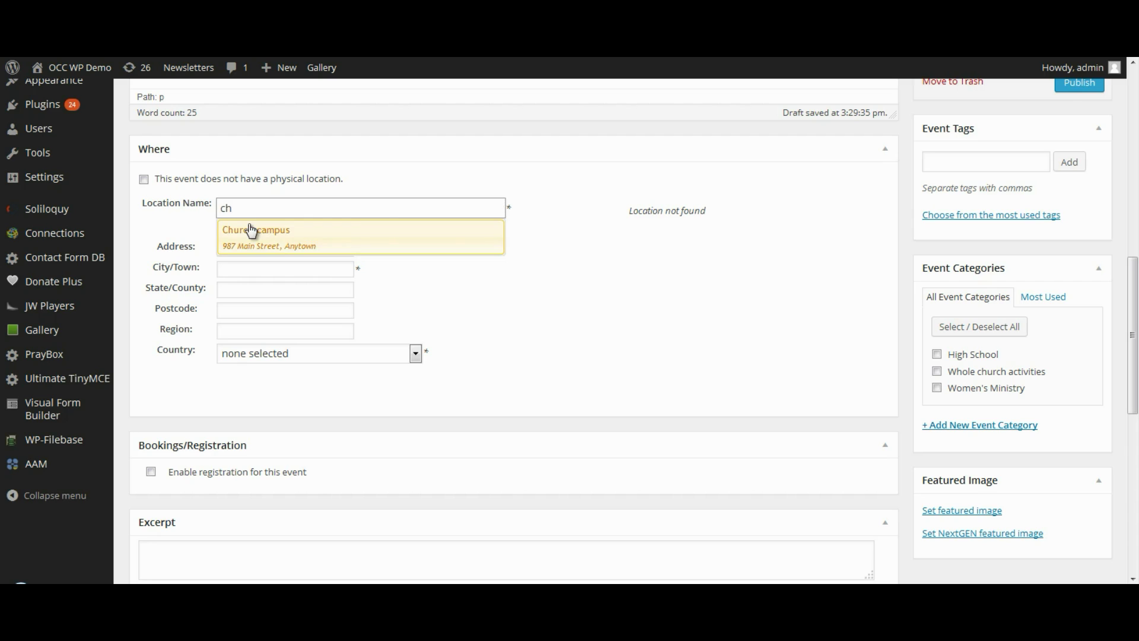
click(252, 231)
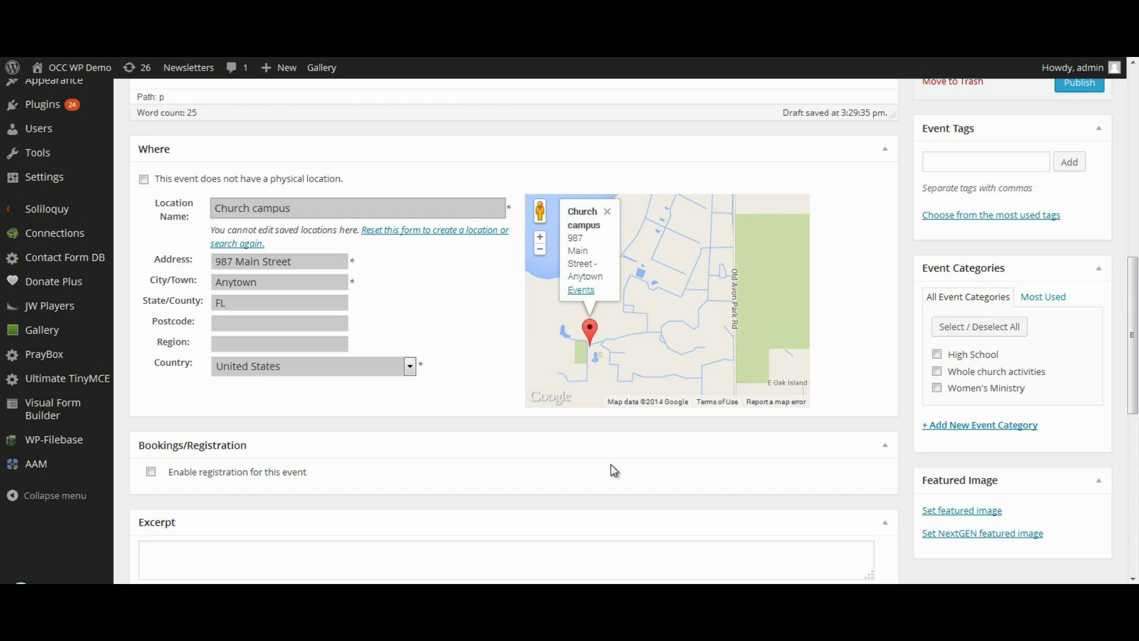
- Enable registration for the event and rename its standard ticket "BBQ admission for one"
scroll(611, 466, down, 3)
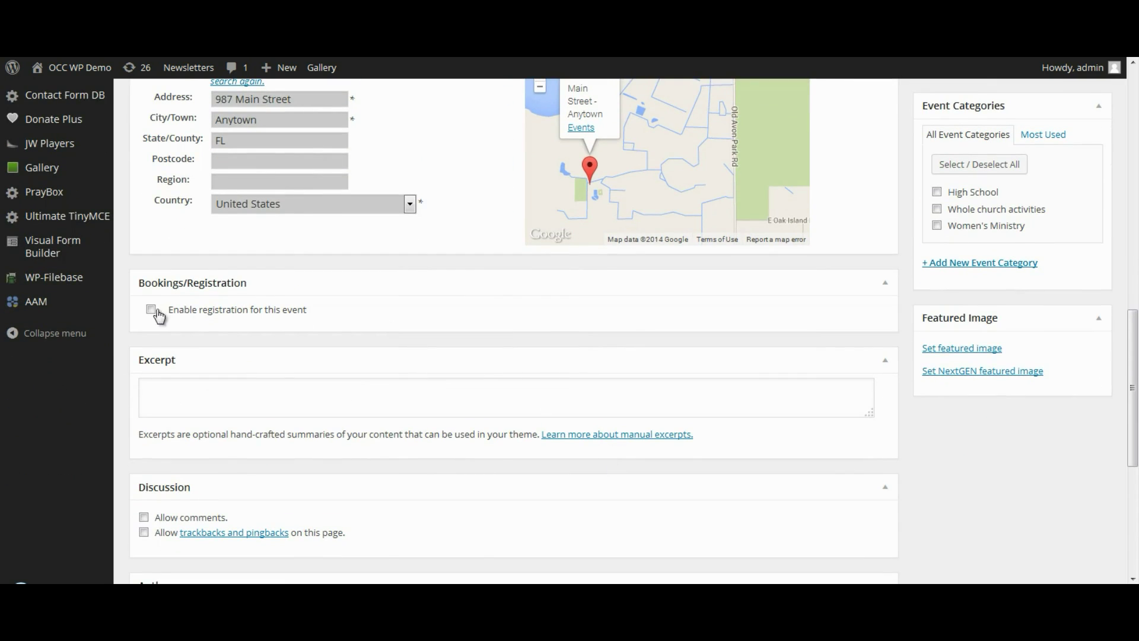
click(151, 310)
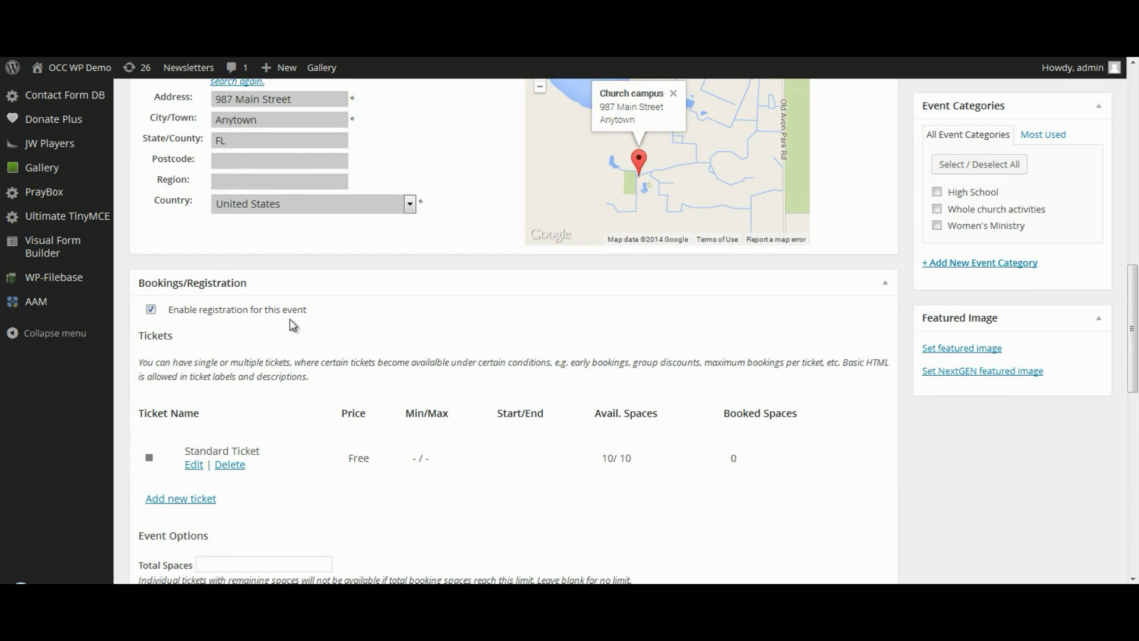
scroll(331, 325, down, 5)
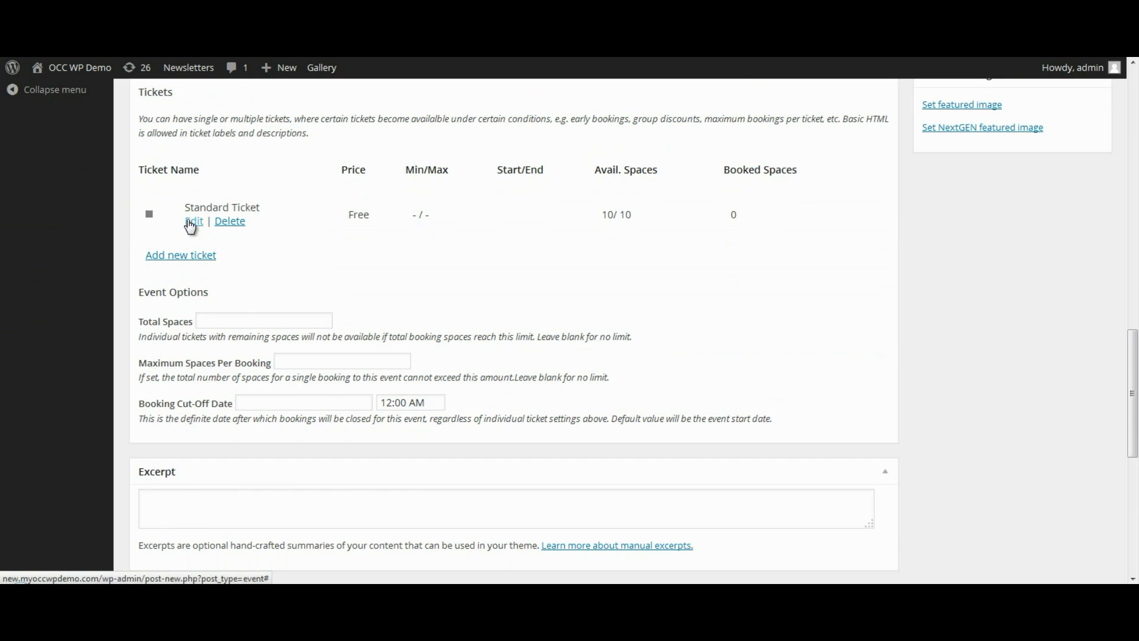
click(191, 223)
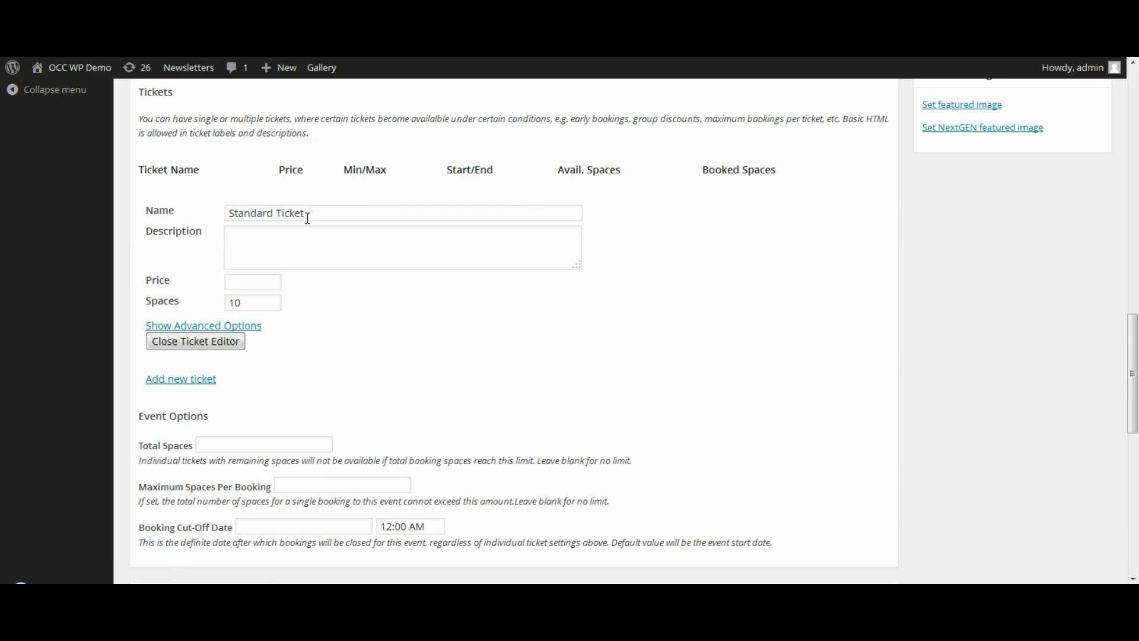
drag(305, 217, 202, 217)
text(BB)
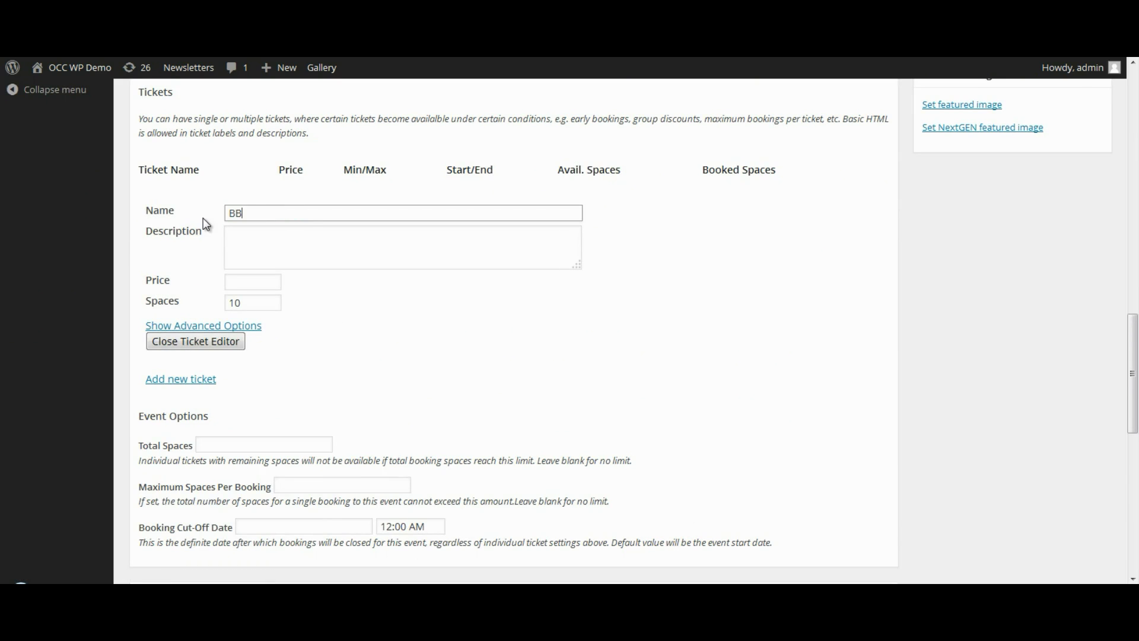
text(Q admission for one)
- Describe the single ticket as "Admission for one person to BBQ and soccer game"
click(264, 235)
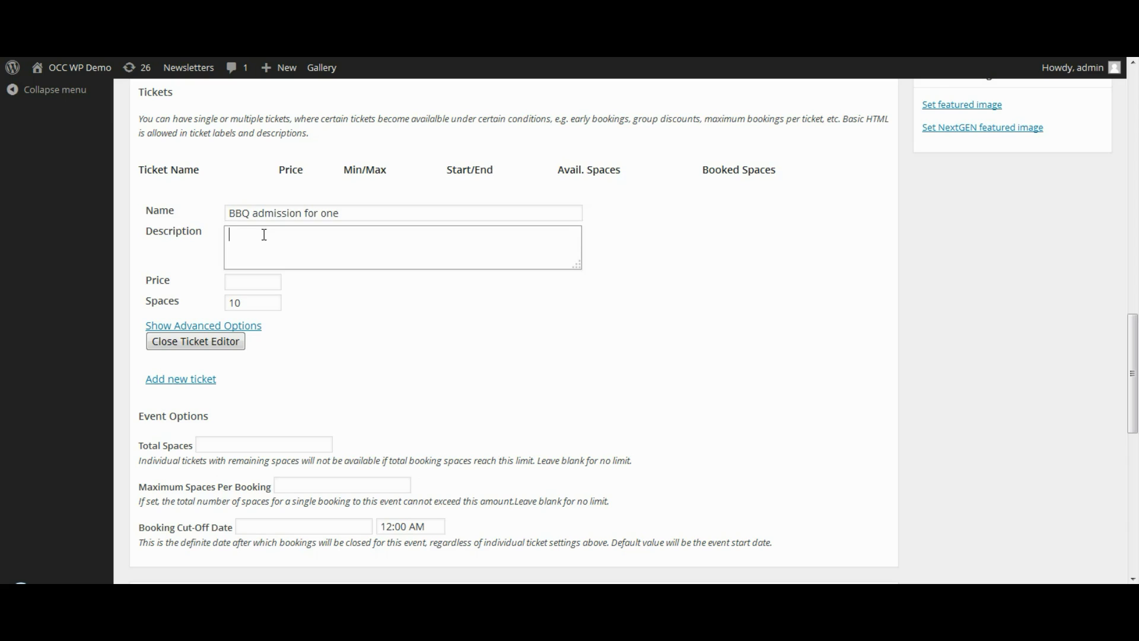
text(Admission for one person to )
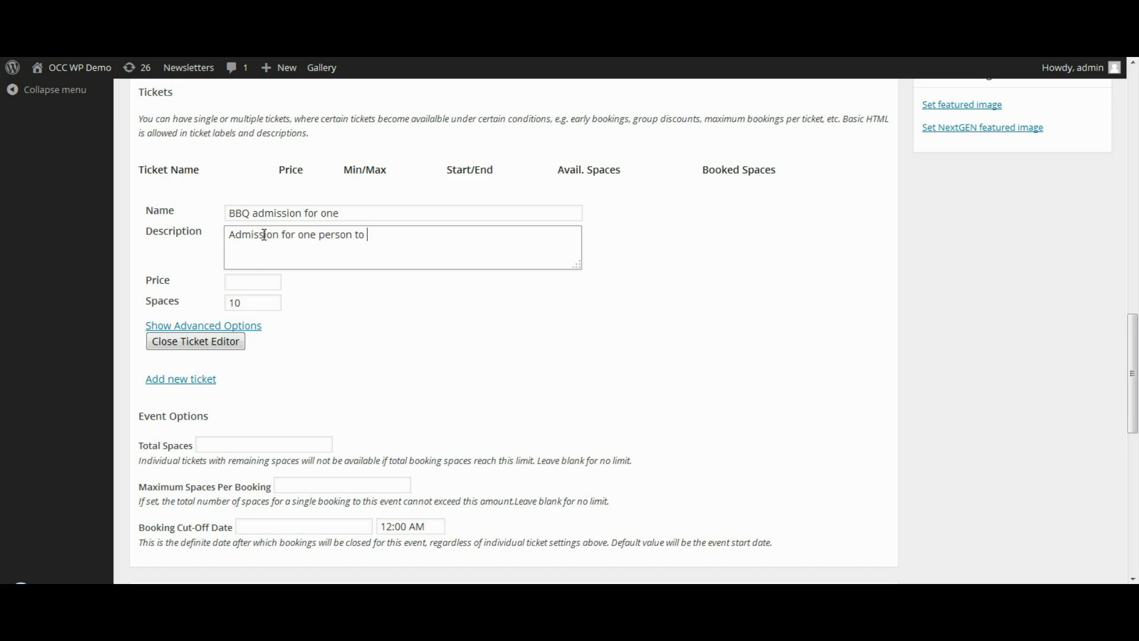
text(BBQ and soccer game)
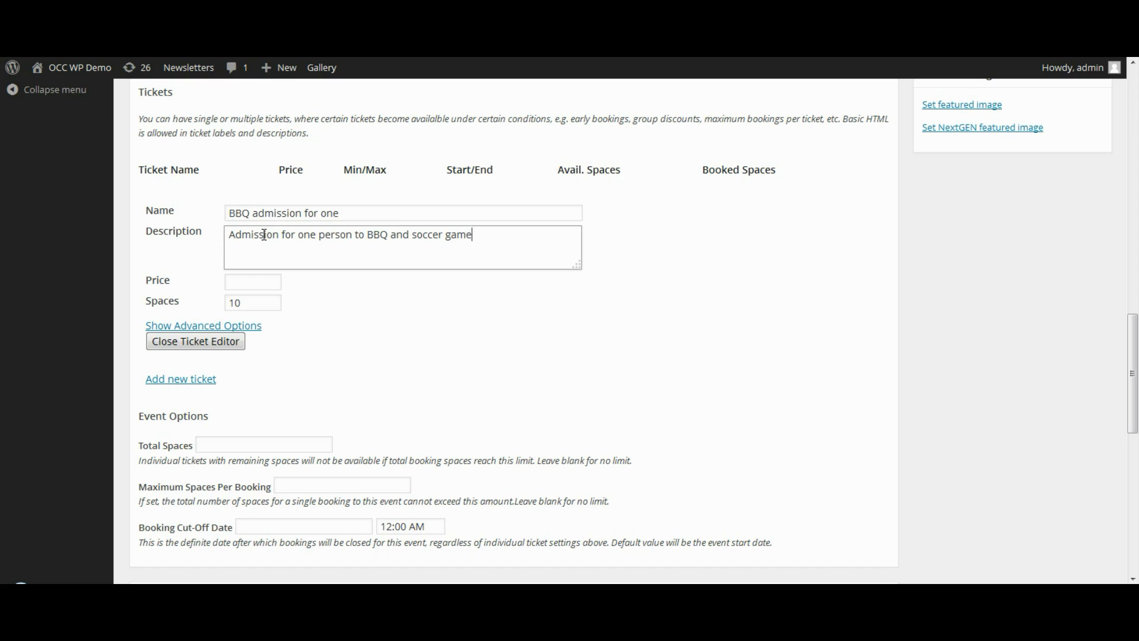
- Set the single ticket's price to $5 and clear its number of spaces
click(247, 278)
text($5)
key(Tab)
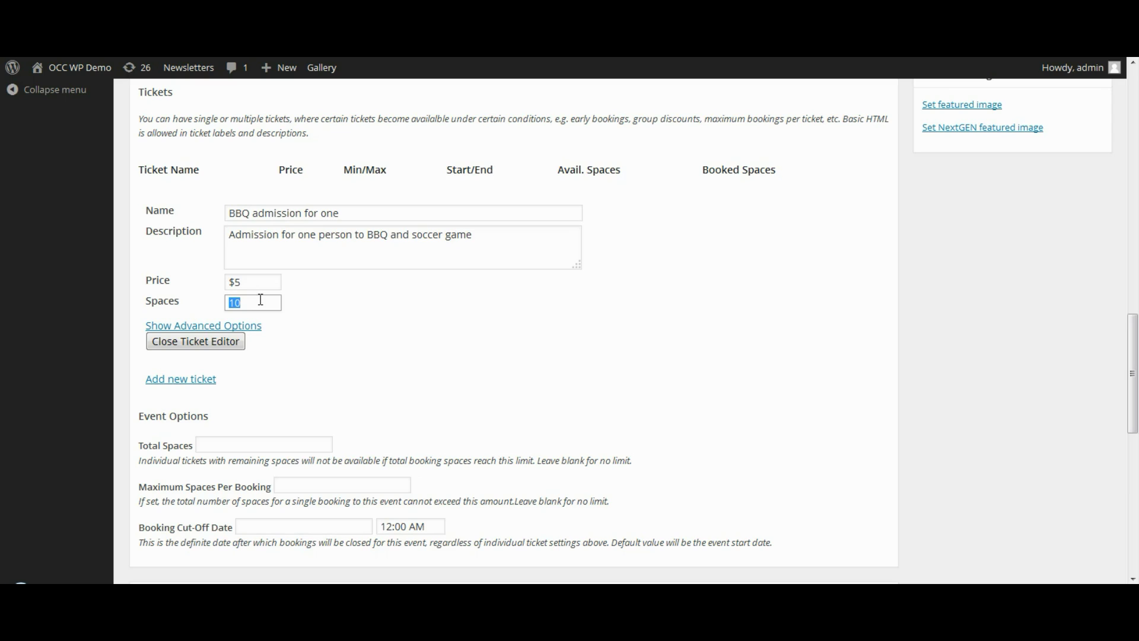
key(BackSpace)
- Add a second ticket to the event and name it "Family Ticket for BBQ and soccer"
click(173, 380)
scroll(195, 378, down, 2)
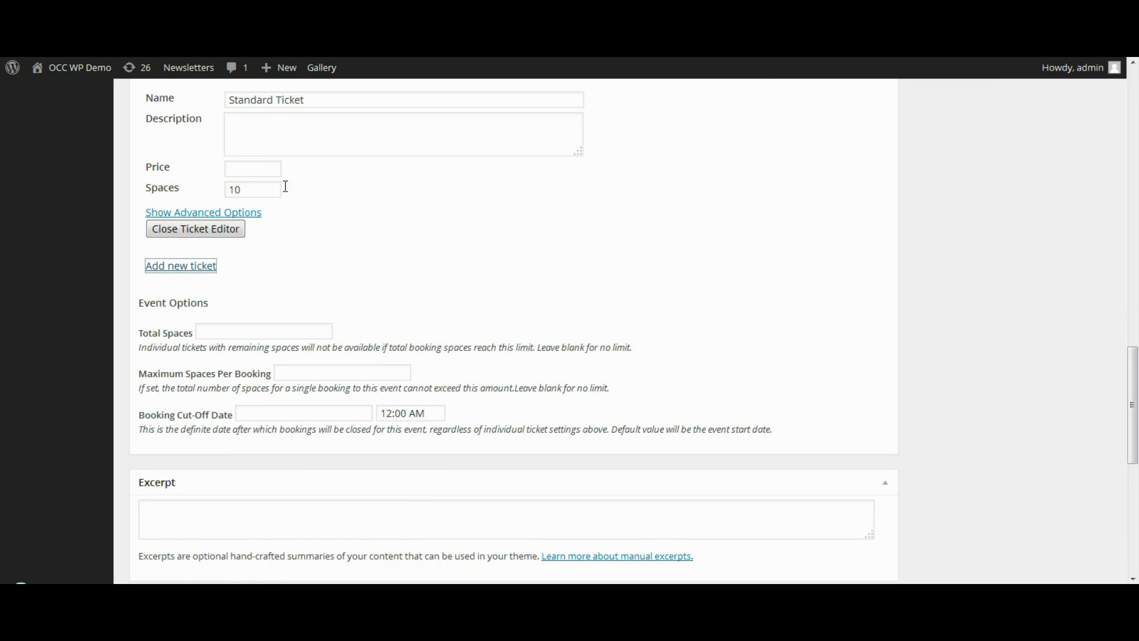
drag(310, 99, 160, 98)
text(Famil)
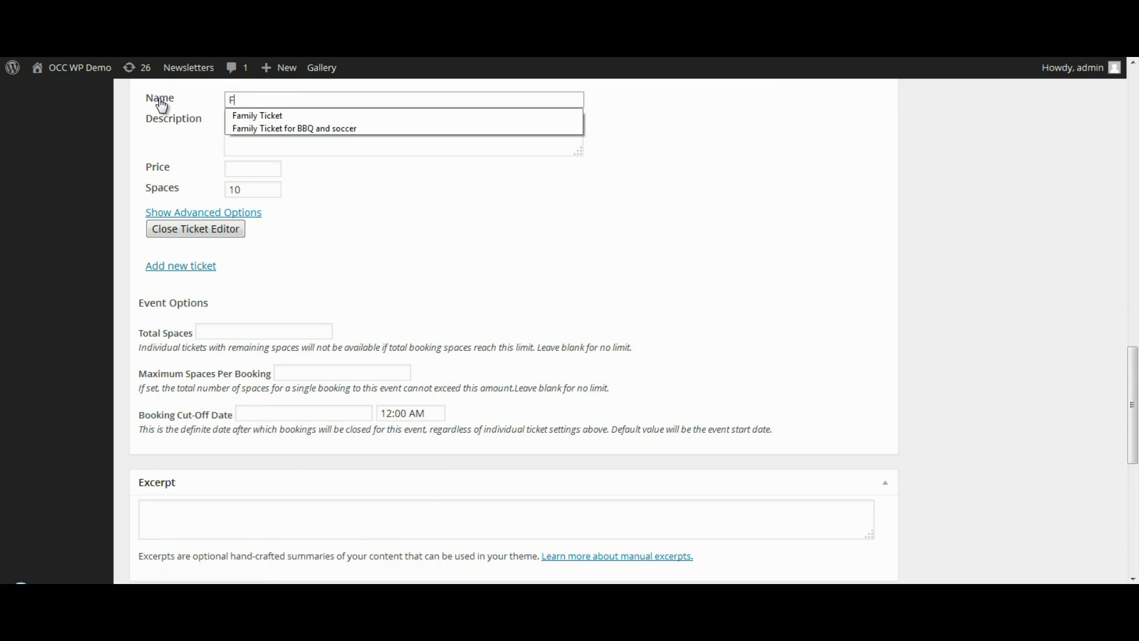
key(Down)
key(Down)
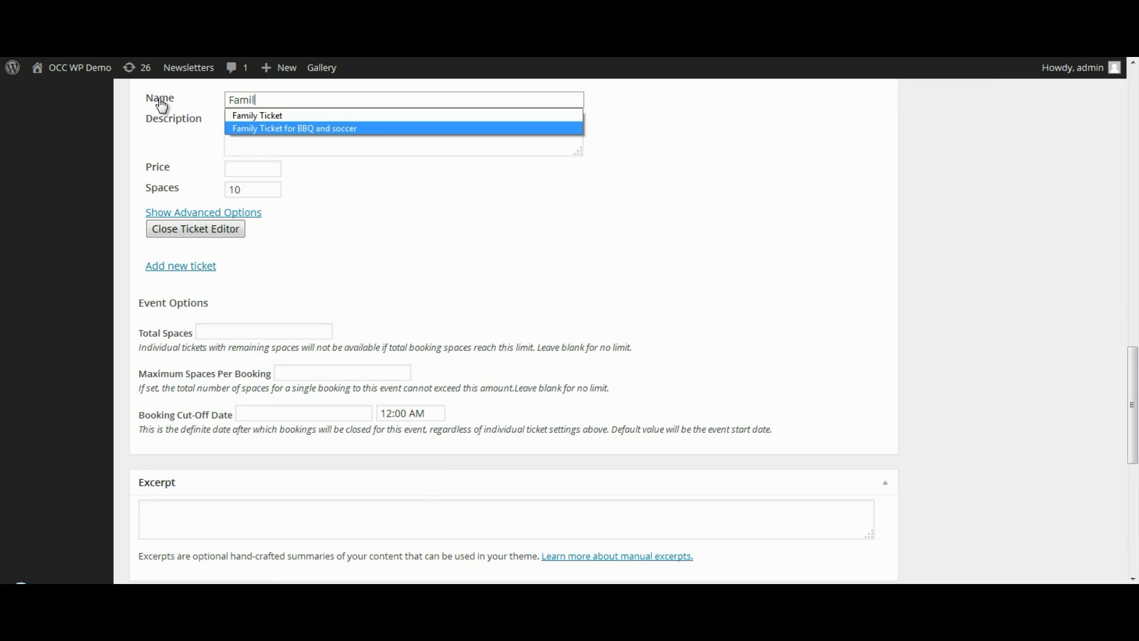
key(Tab)
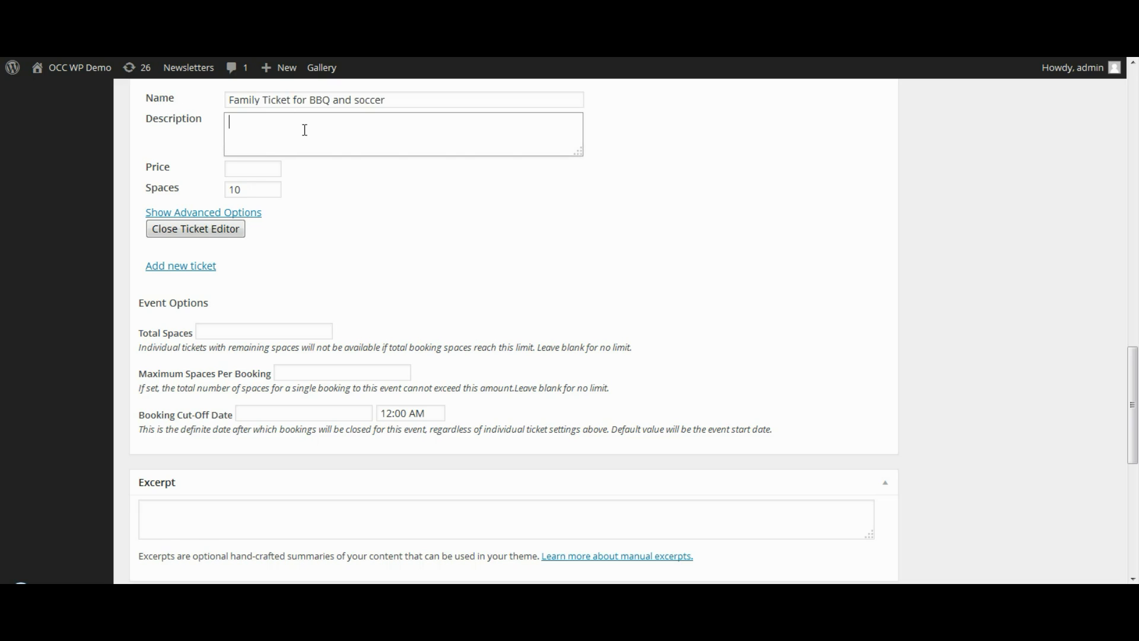
- Copy the family ticket's name into its description
double_click(319, 99)
click(144, 104)
key(ctrl+c)
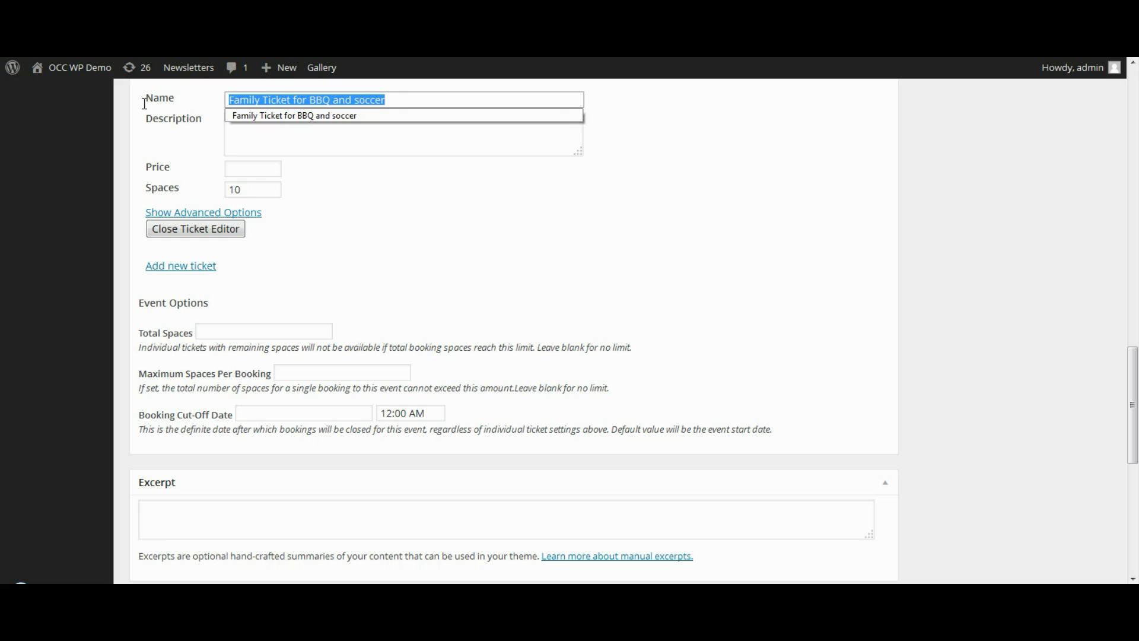
click(259, 138)
key(ctrl+v)
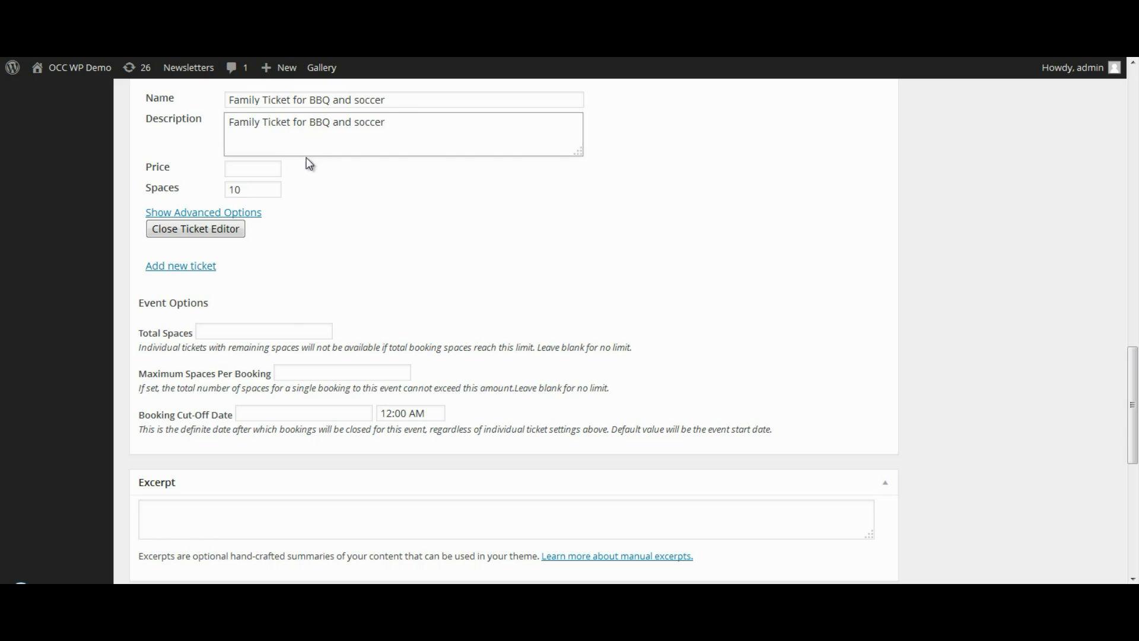
- Set the family ticket's price to $20, clear its number of spaces, and close its editor
click(266, 165)
text($20)
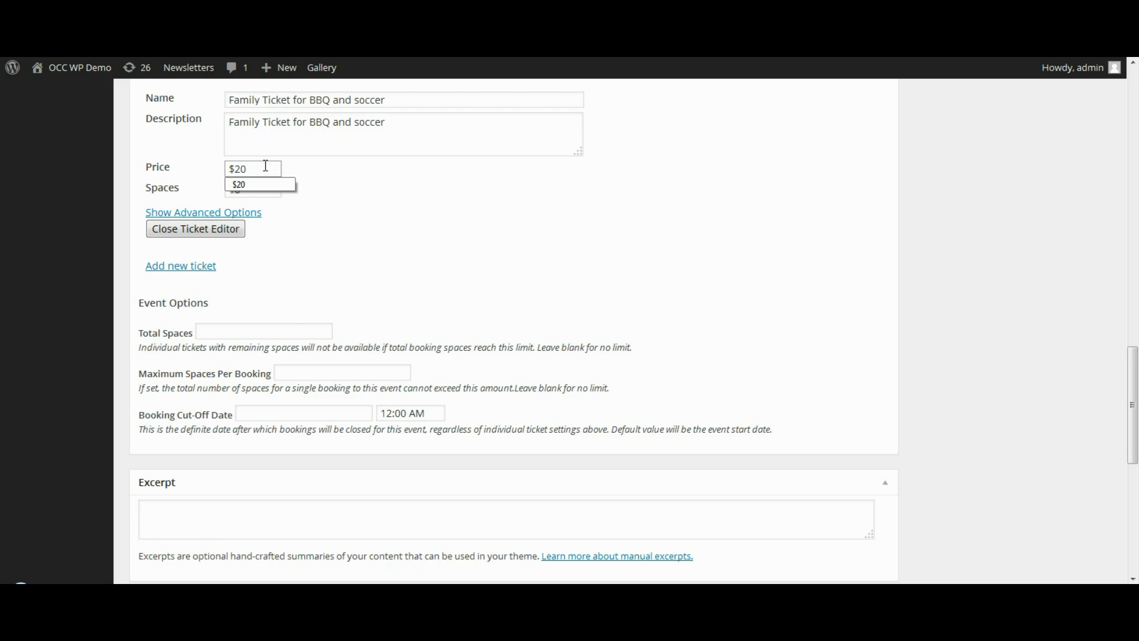
key(Tab)
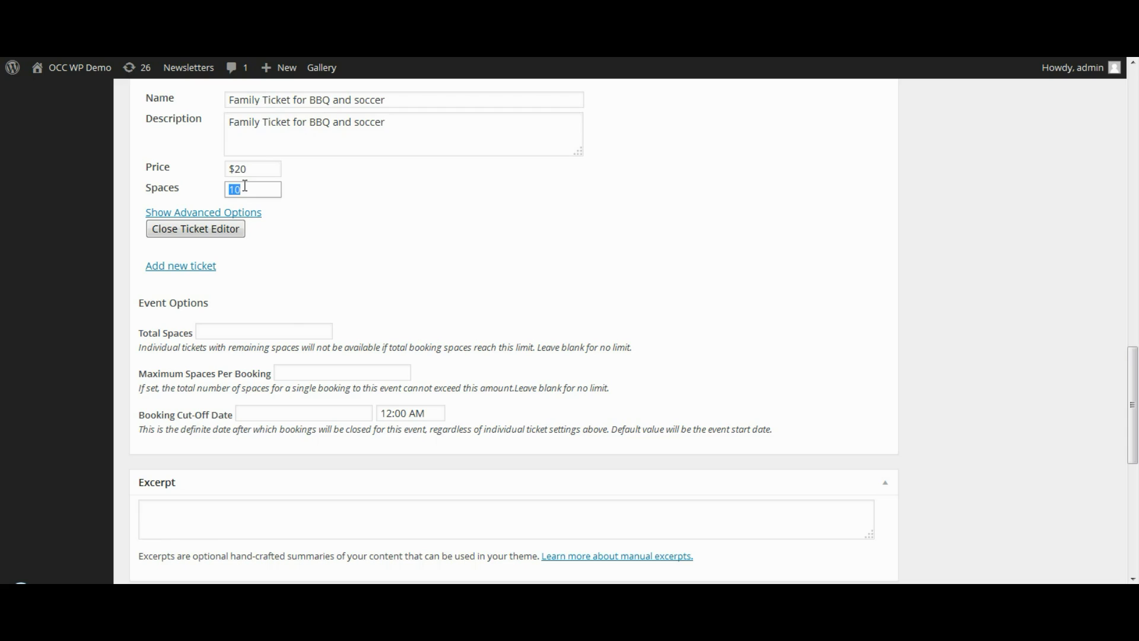
key(BackSpace)
click(165, 229)
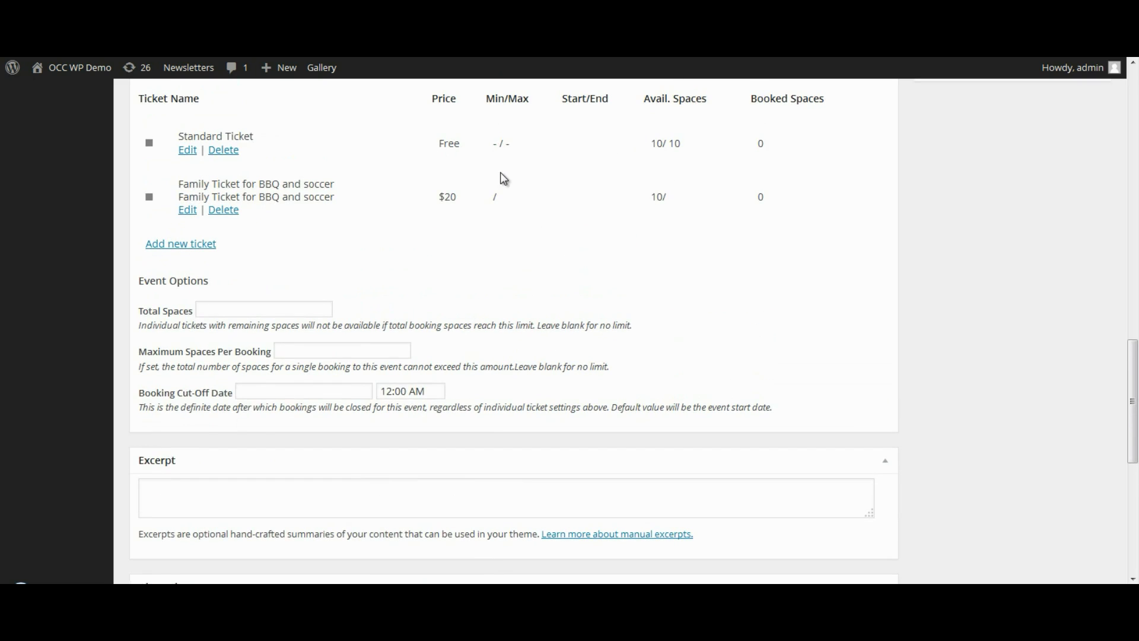
- Reopen the standard ticket for one person, re-enter its price as $5, and close its editor
click(188, 151)
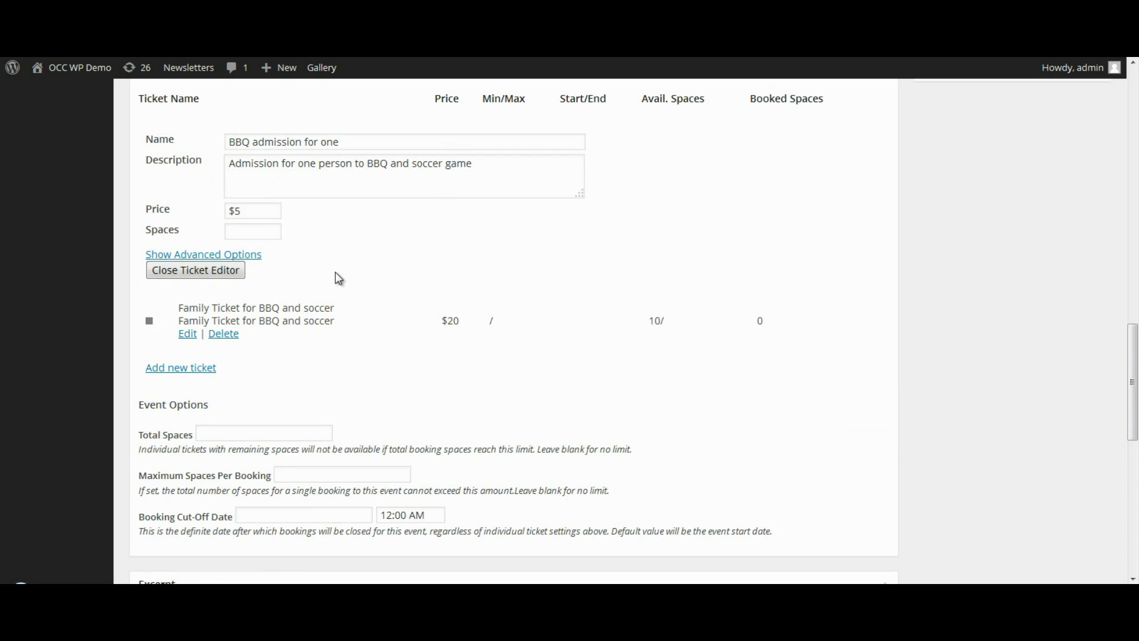
click(259, 209)
drag(259, 209, 148, 208)
key(Right)
key(BackSpace)
key(BackSpace)
text($)
key(Tab)
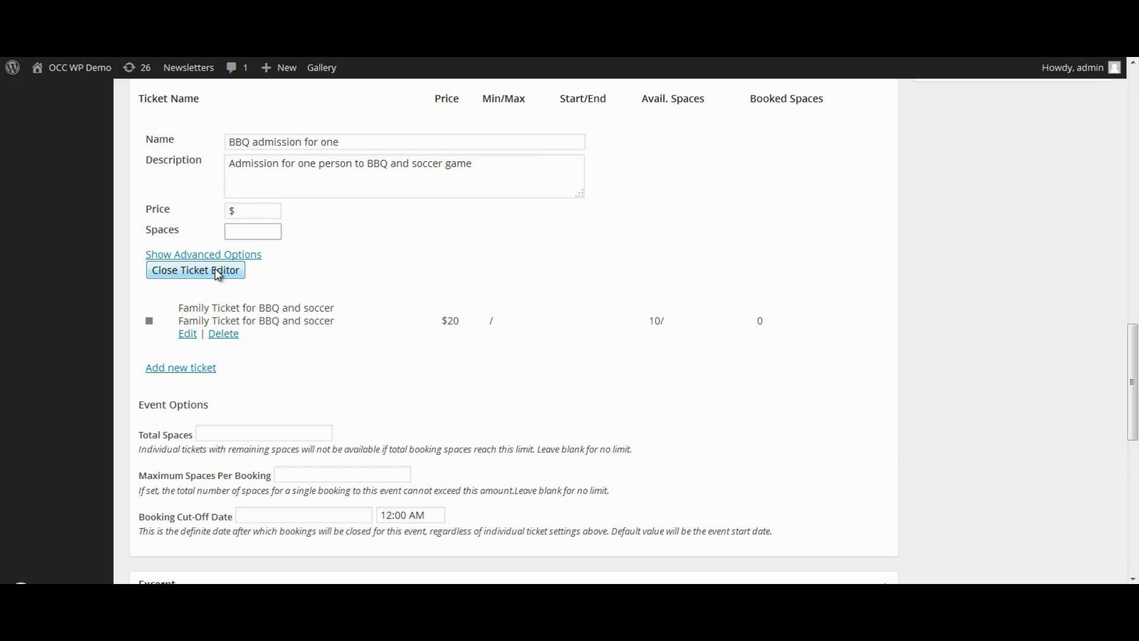
click(265, 207)
text(5)
key(Tab)
click(193, 272)
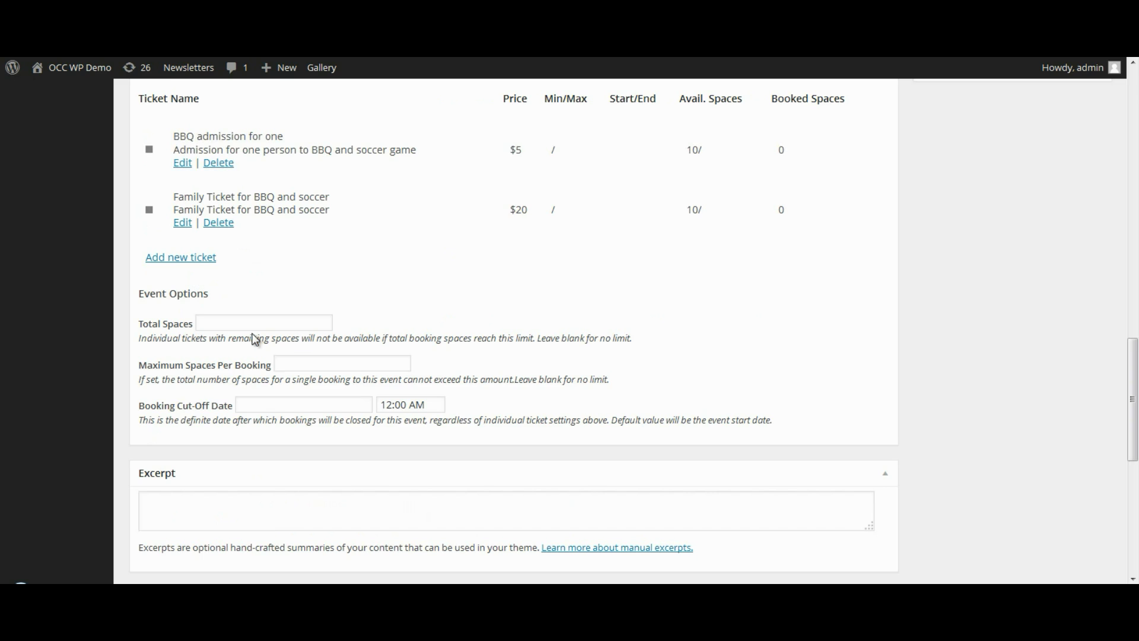
- Set the event's booking cut-off to 15/10/2014 at 05:00 PM, leaving total spaces and maximum spaces per booking blank
scroll(443, 290, down, 1)
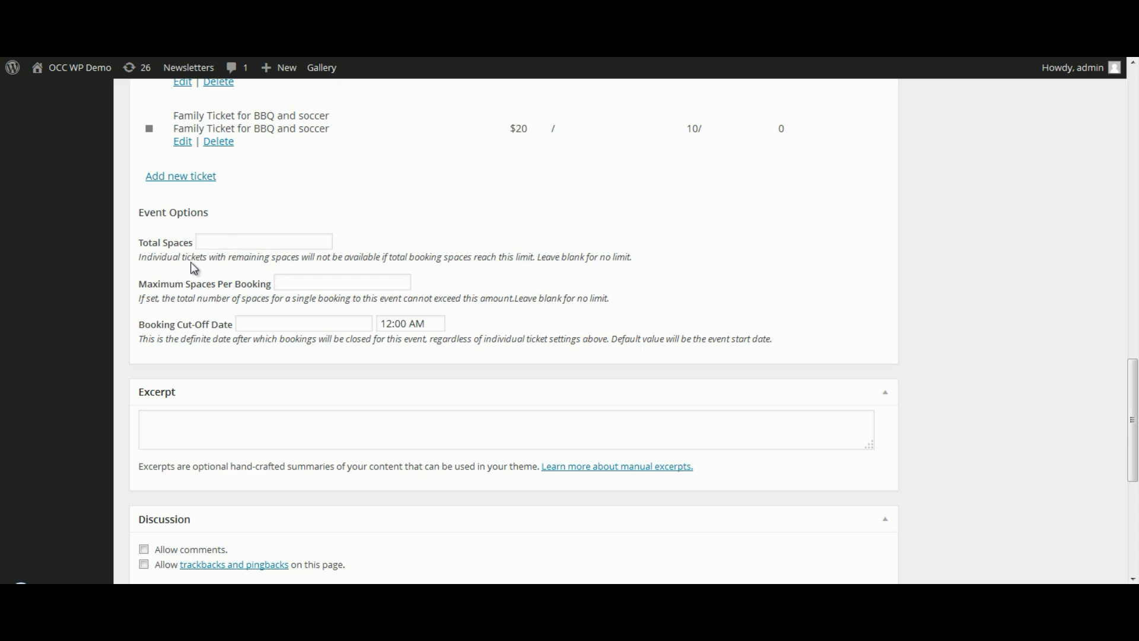
click(204, 242)
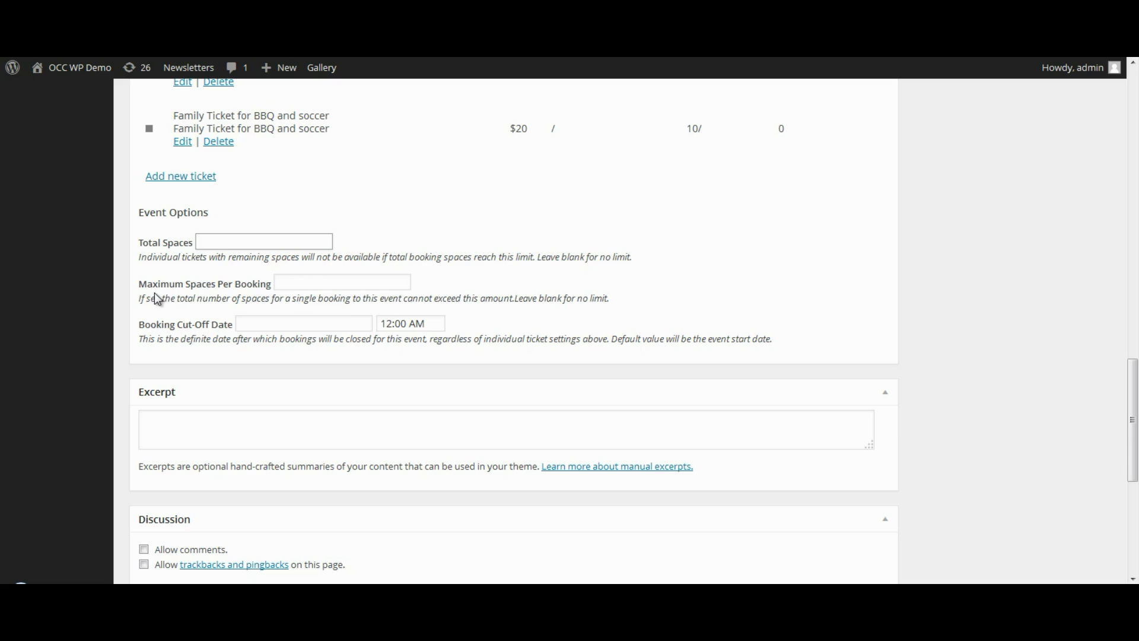
click(311, 284)
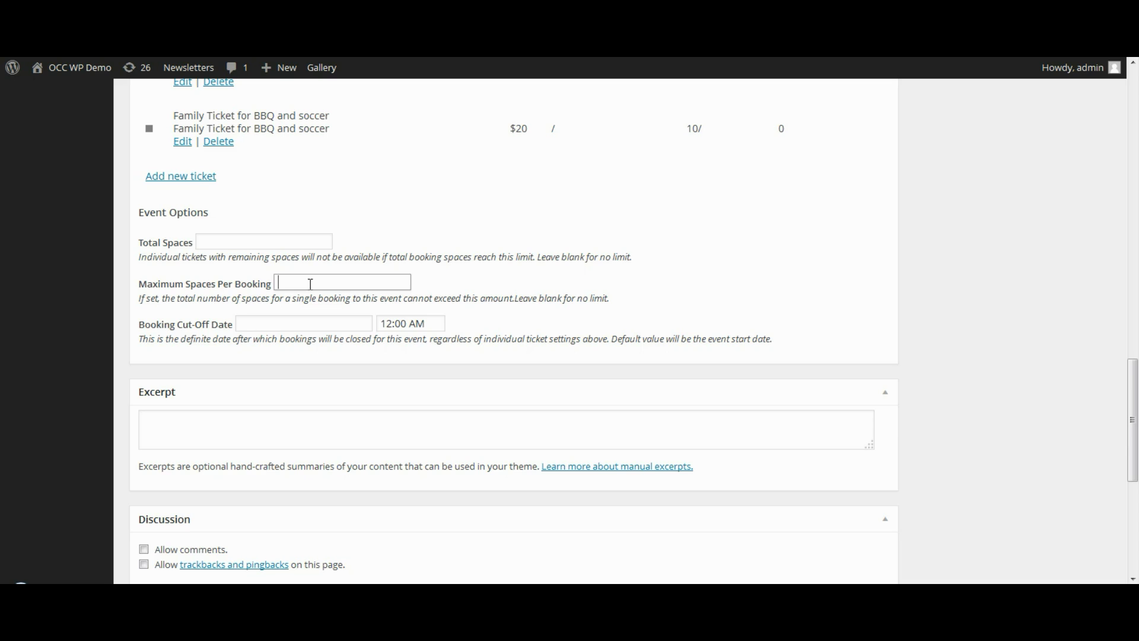
click(274, 325)
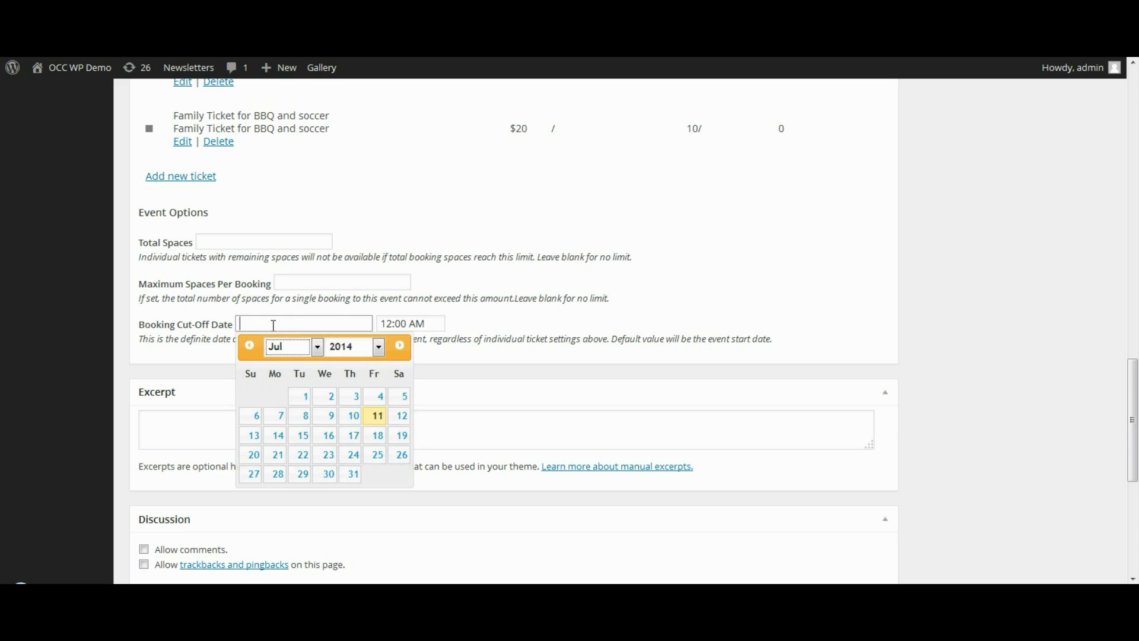
click(317, 347)
click(275, 480)
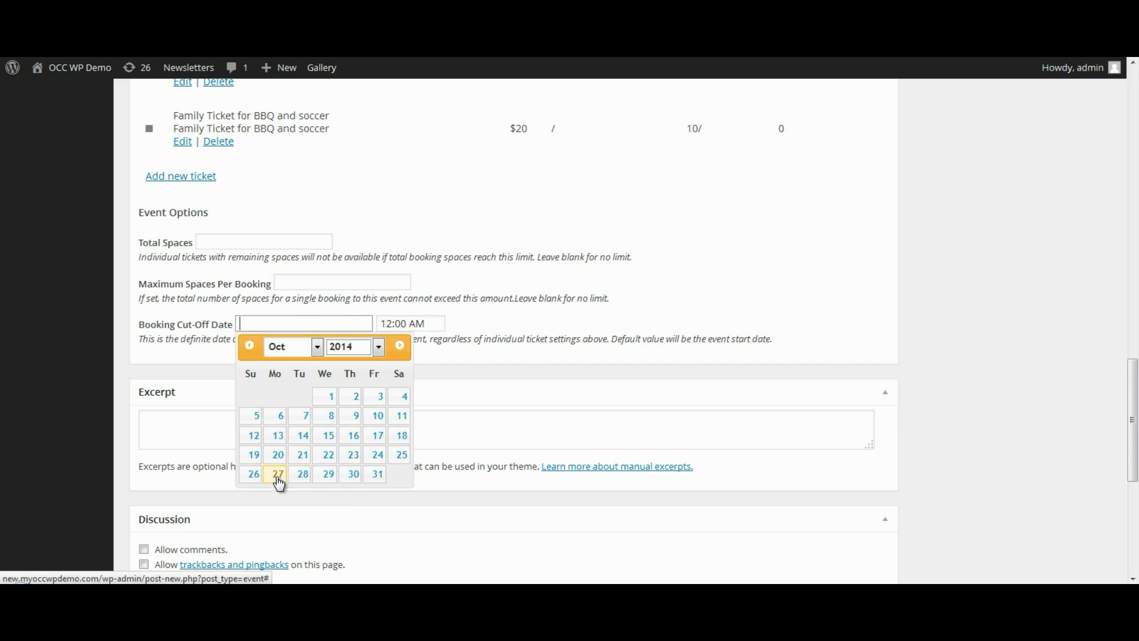
click(327, 436)
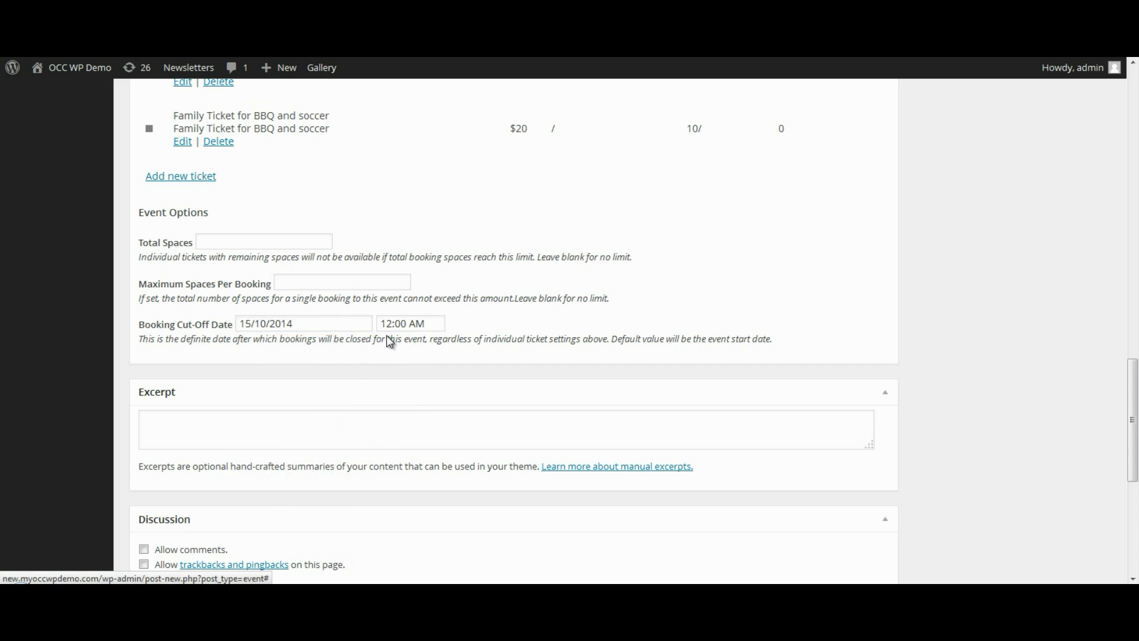
click(434, 324)
drag(432, 352, 435, 424)
click(413, 418)
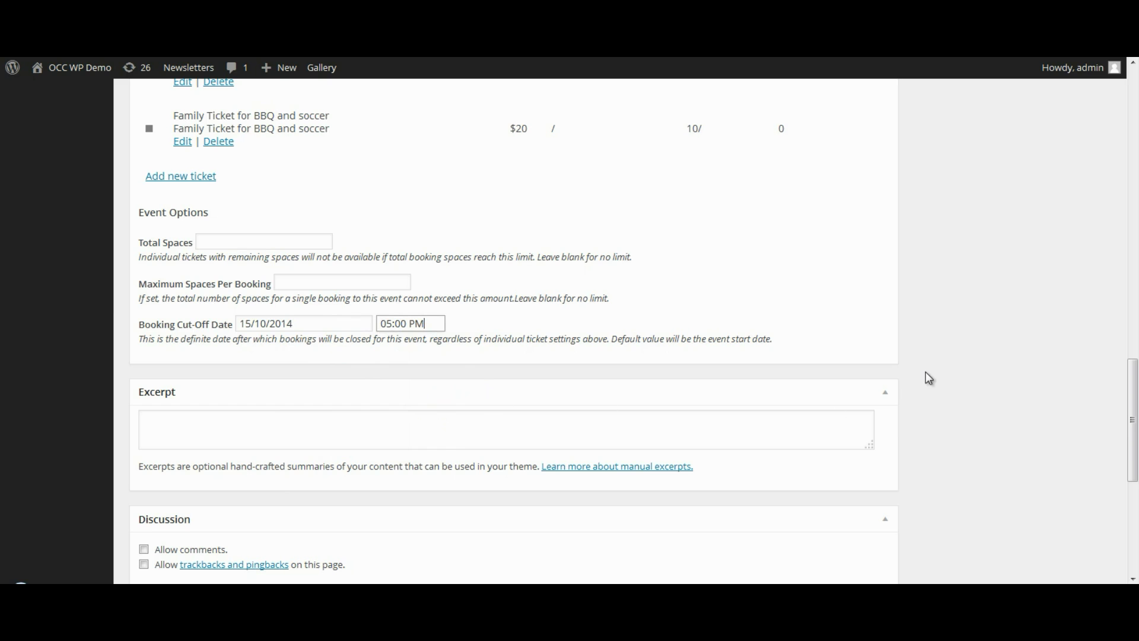
- Assign the event to the "Whole church activities" category and save the draft
drag(1135, 415, 1128, 245)
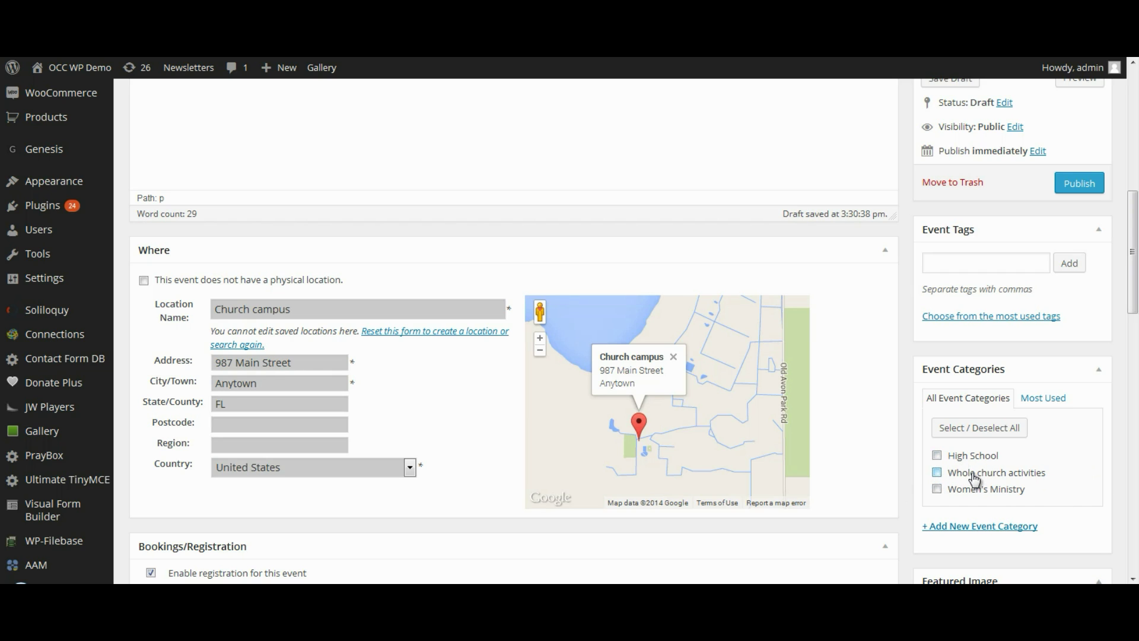
click(937, 473)
scroll(1135, 290, up, 5)
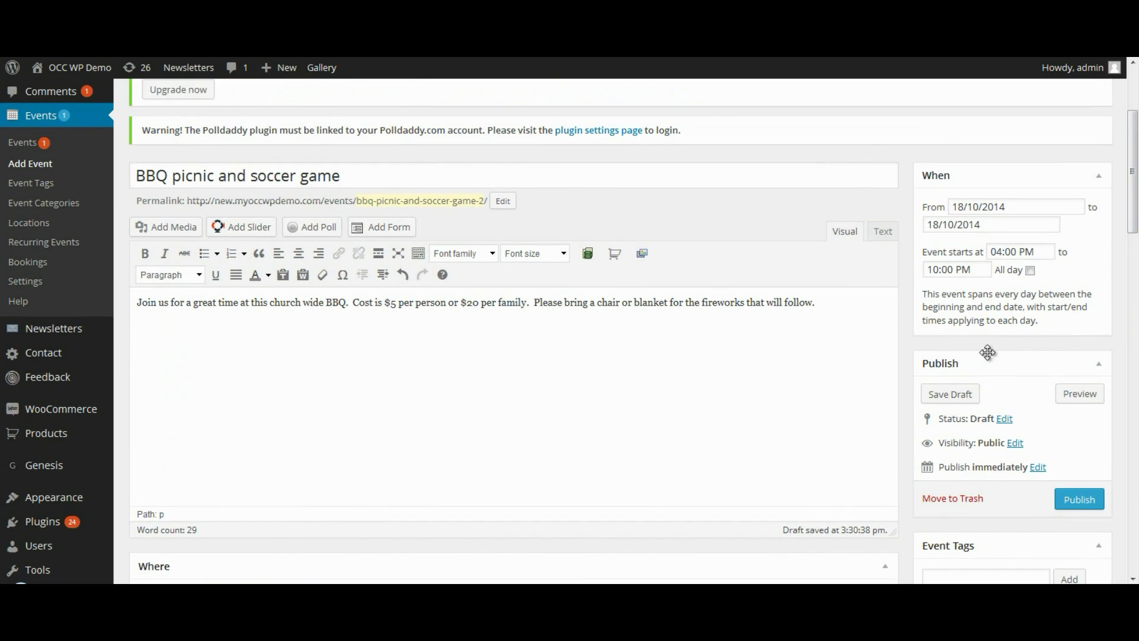
click(943, 394)
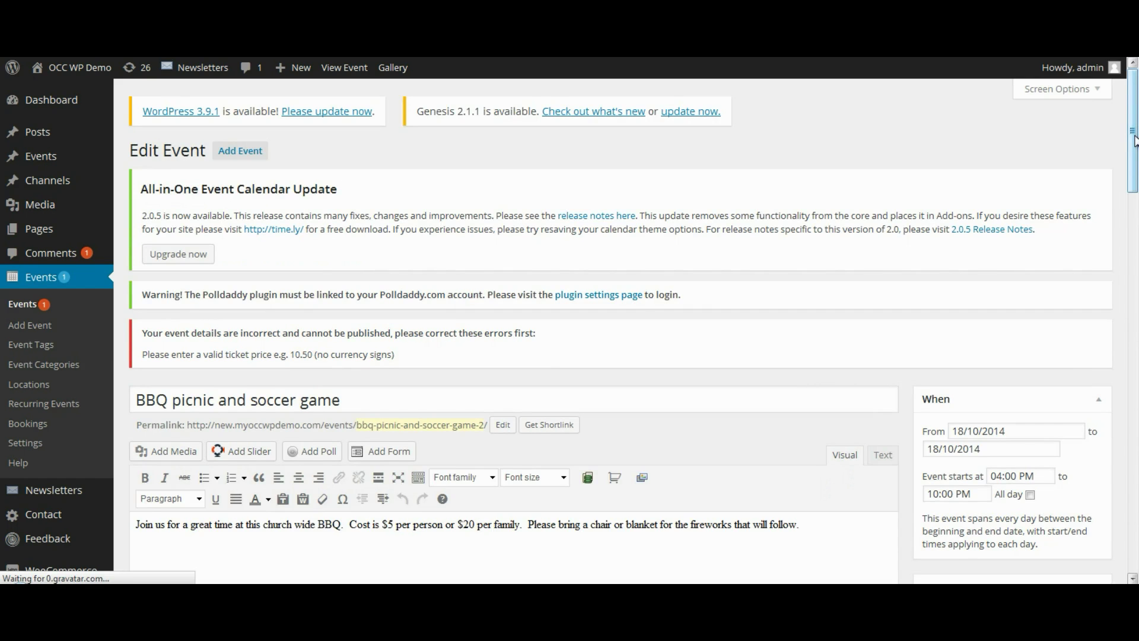
- Insert the soccer goal picture from the media library into the event description at Medium – 300 × 175 and save the draft
drag(1134, 149, 1134, 219)
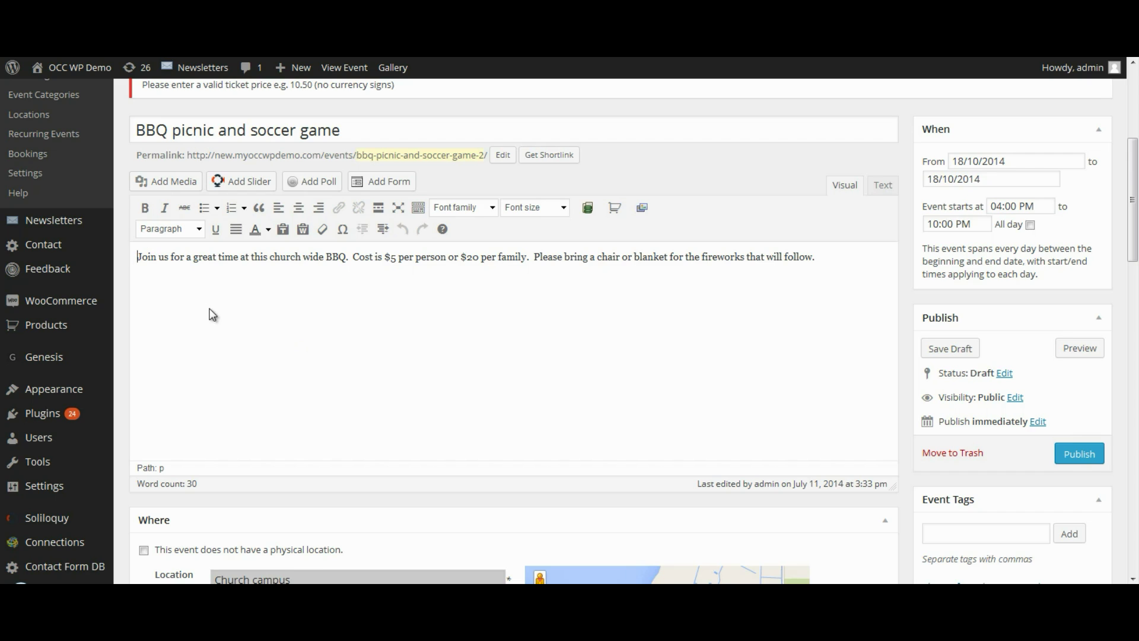
click(168, 183)
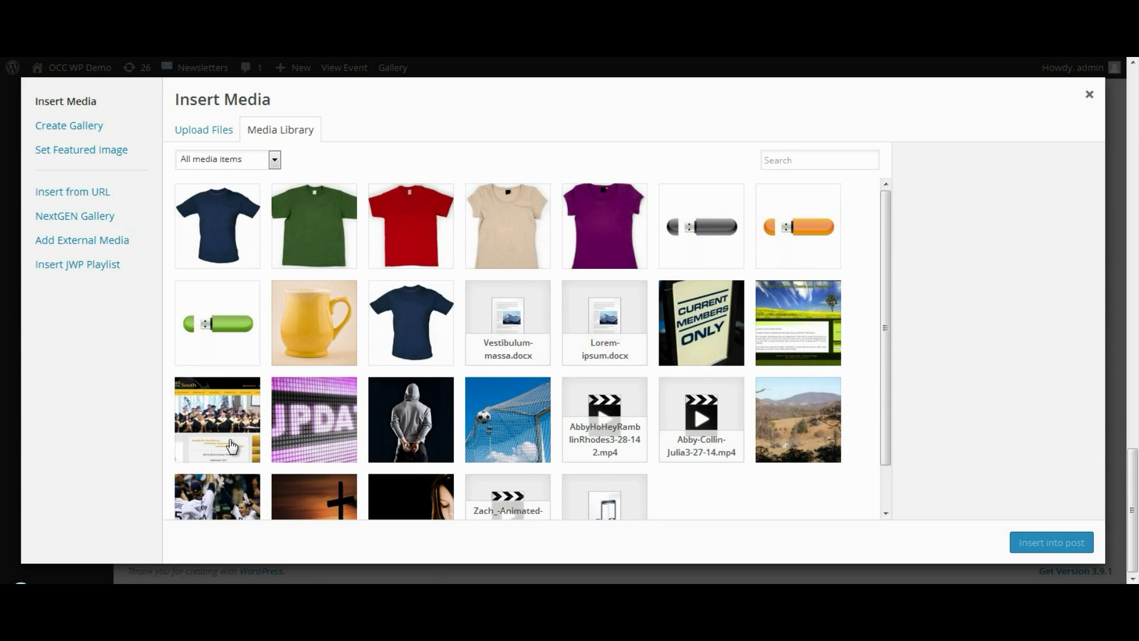
click(498, 419)
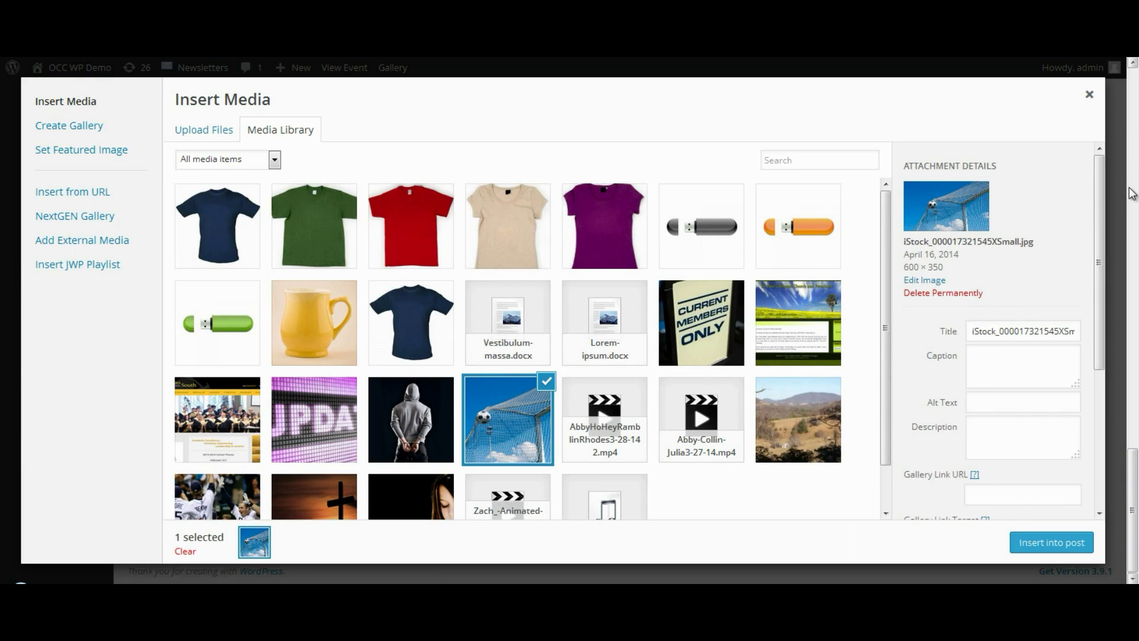
drag(1104, 178, 1101, 332)
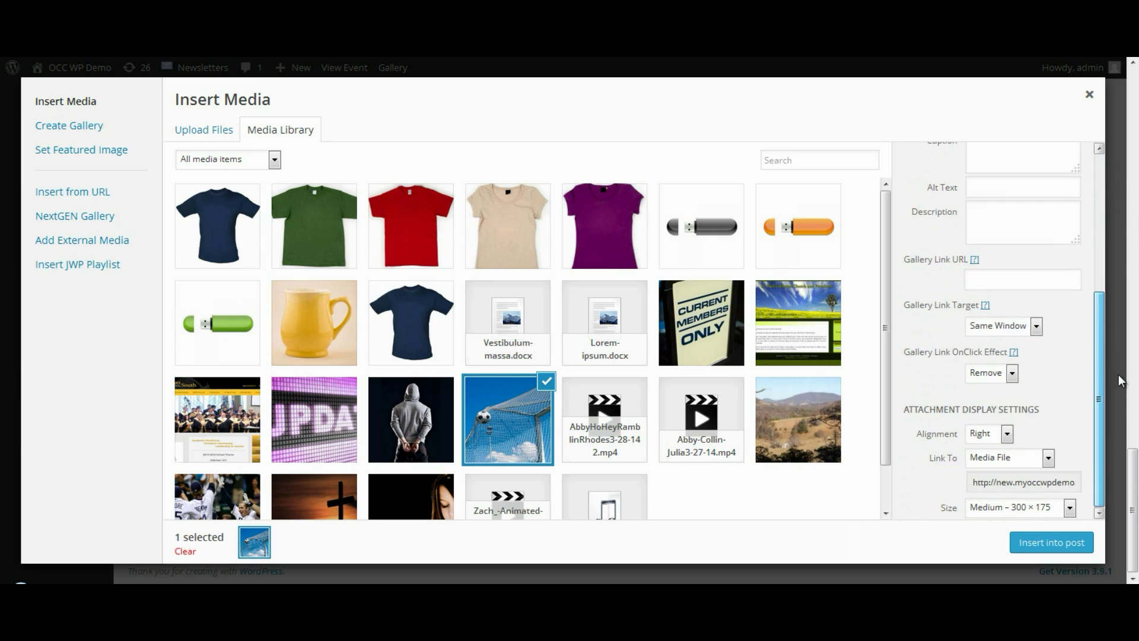
drag(1100, 430, 1100, 431)
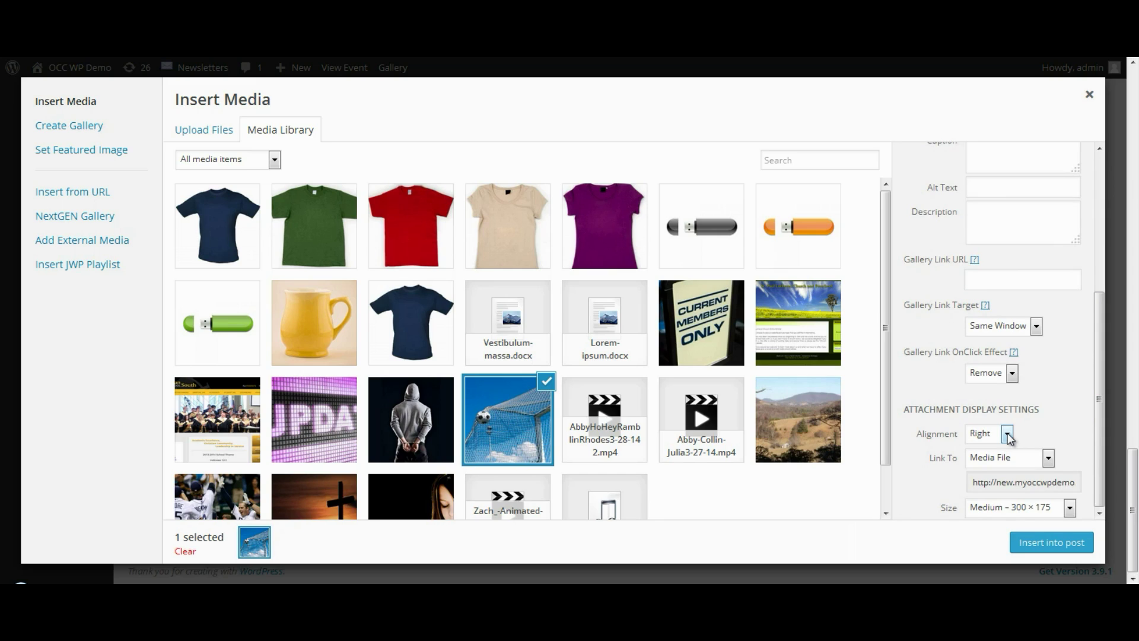
click(1068, 509)
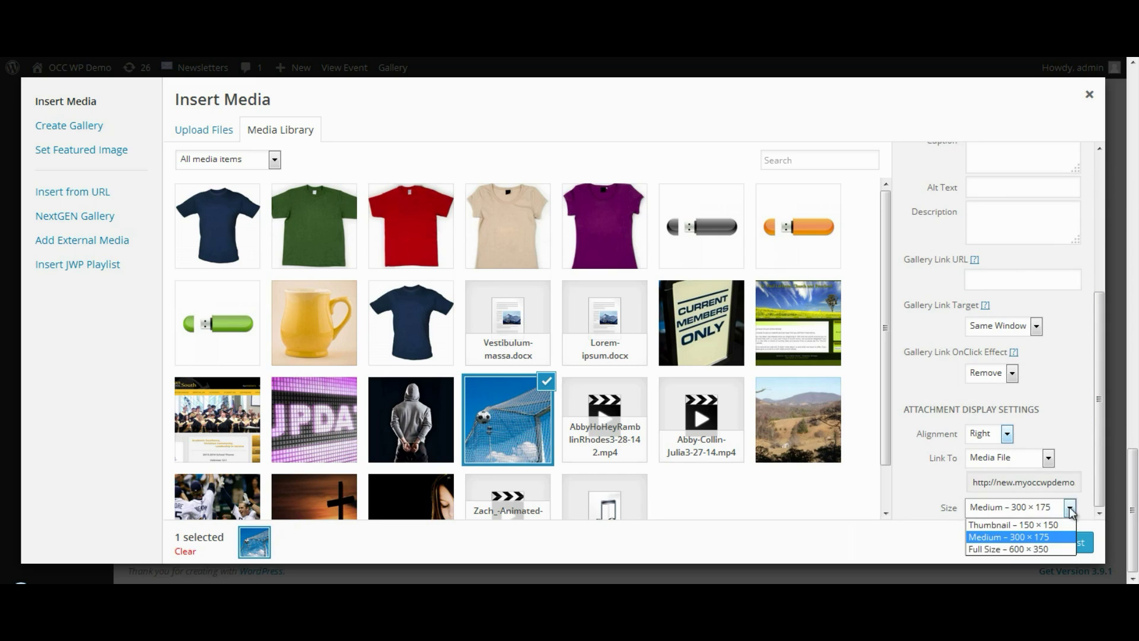
click(1006, 537)
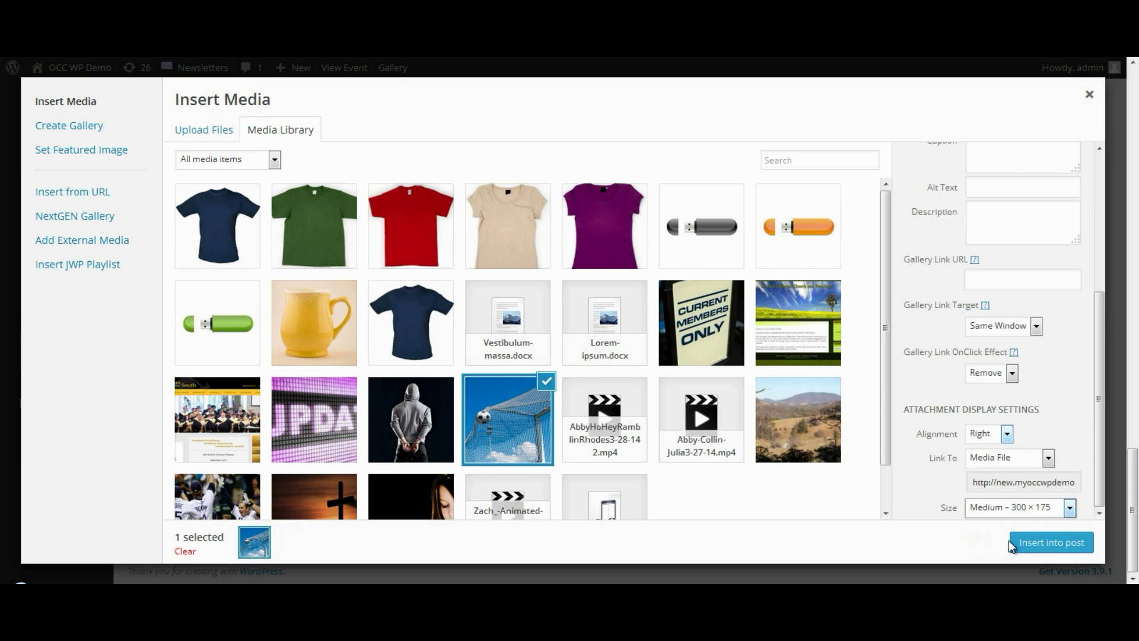
click(1045, 549)
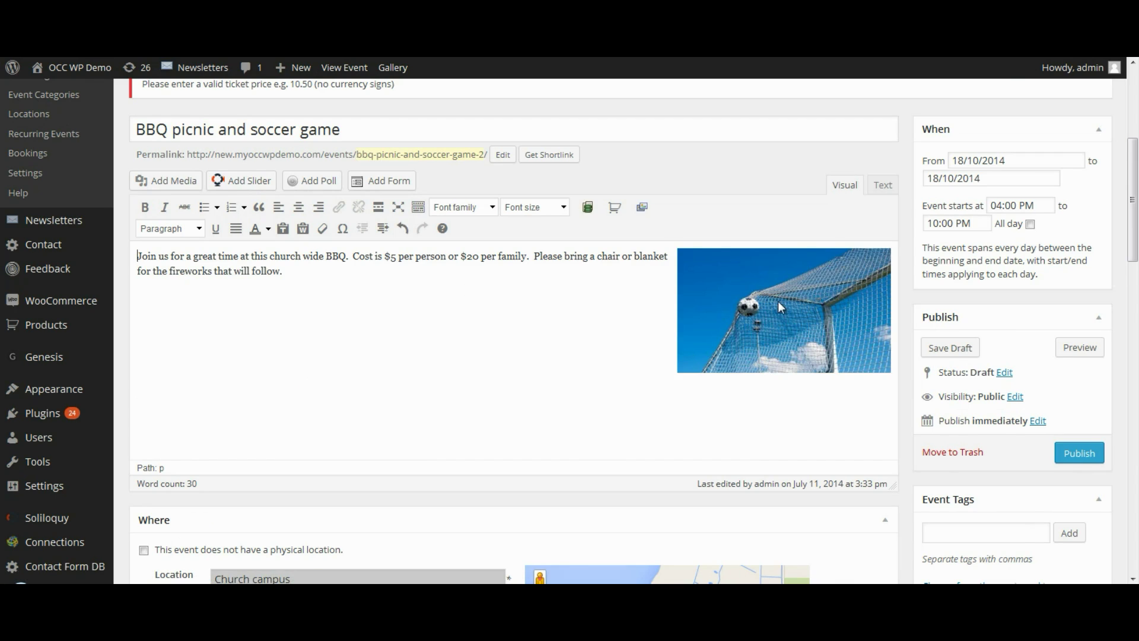
click(948, 350)
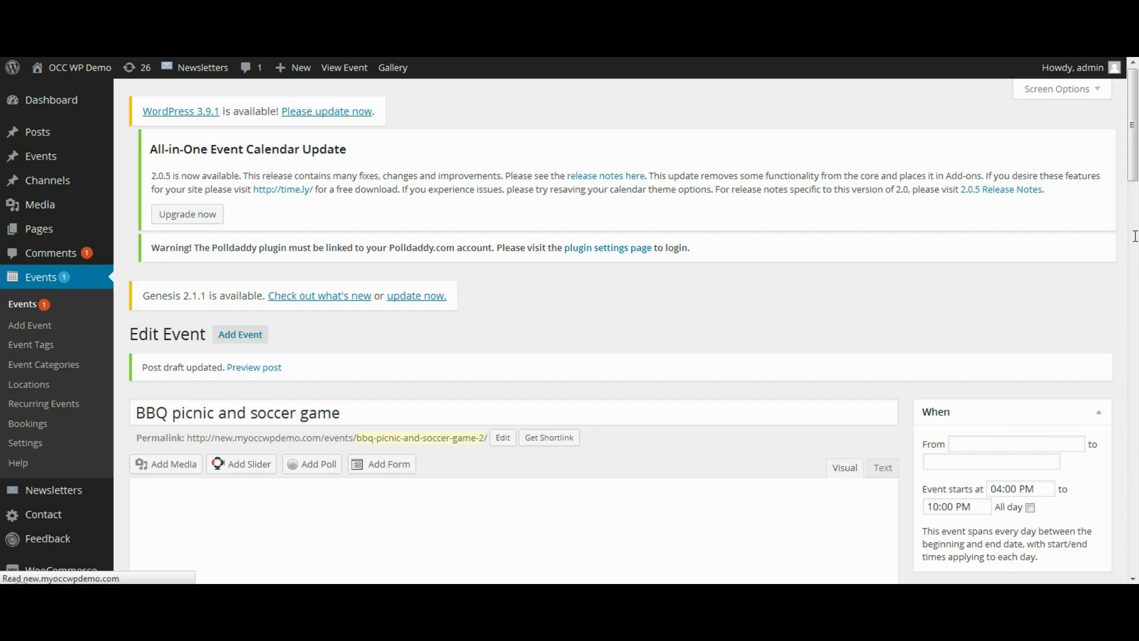
- Preview the event page and examine its date, location, category, picture and the booking form's choices of spaces
drag(1136, 165, 1138, 251)
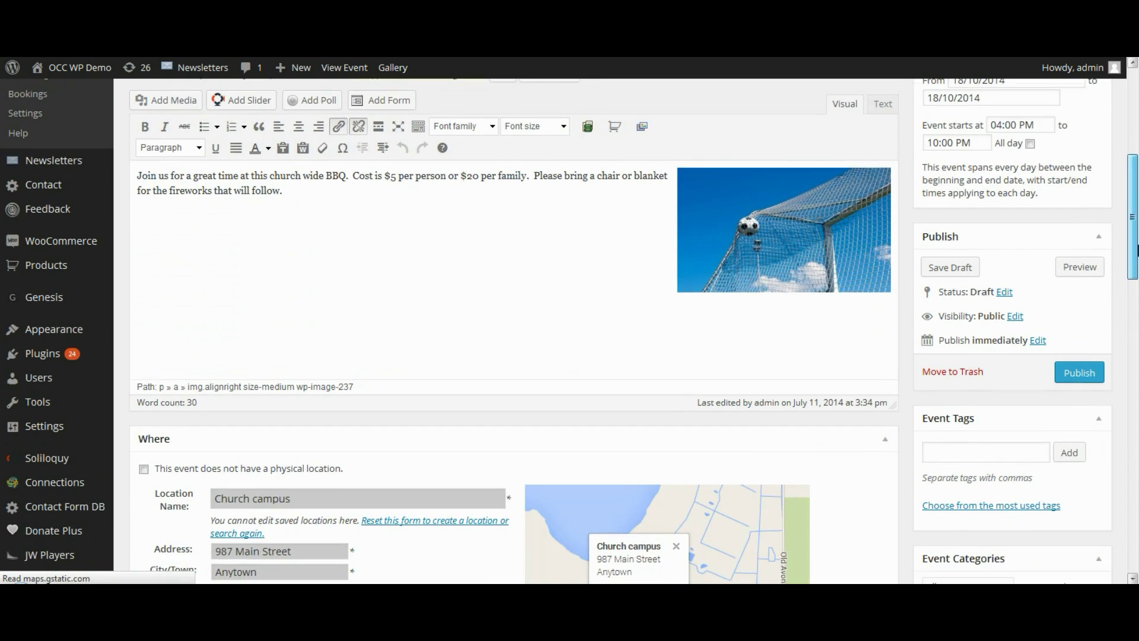
click(1078, 268)
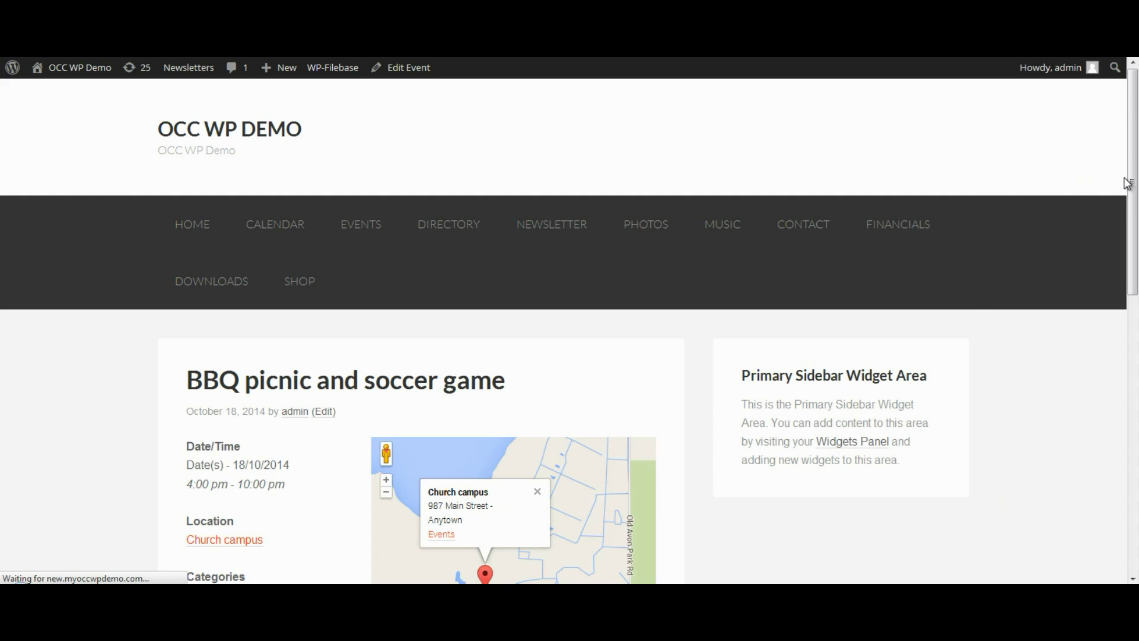
drag(1134, 205, 1136, 294)
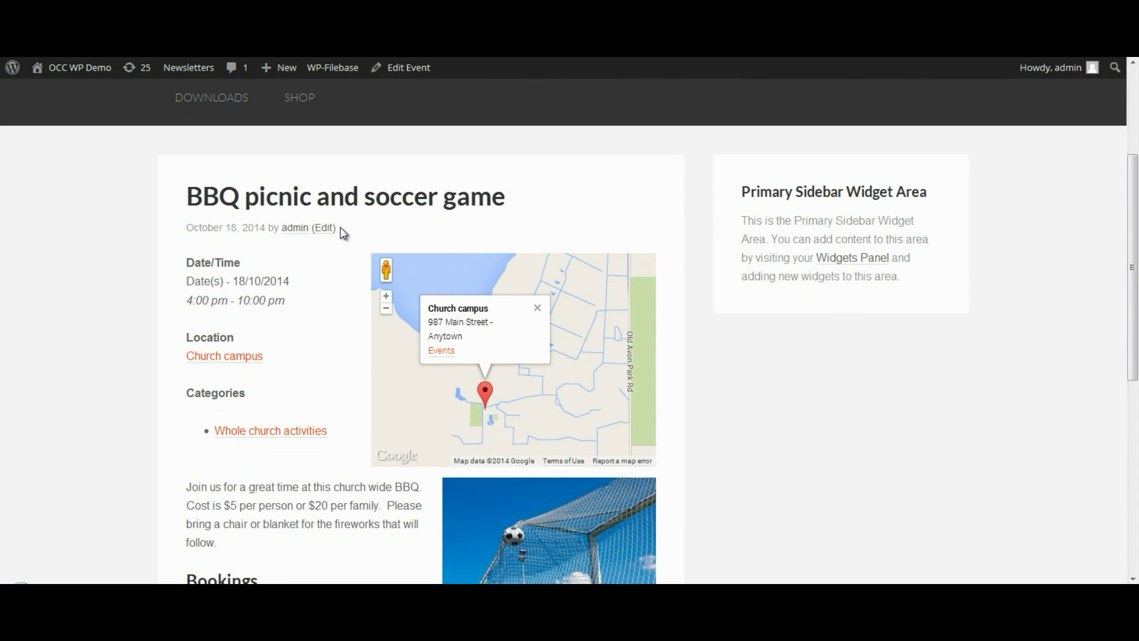
drag(1132, 197, 1131, 228)
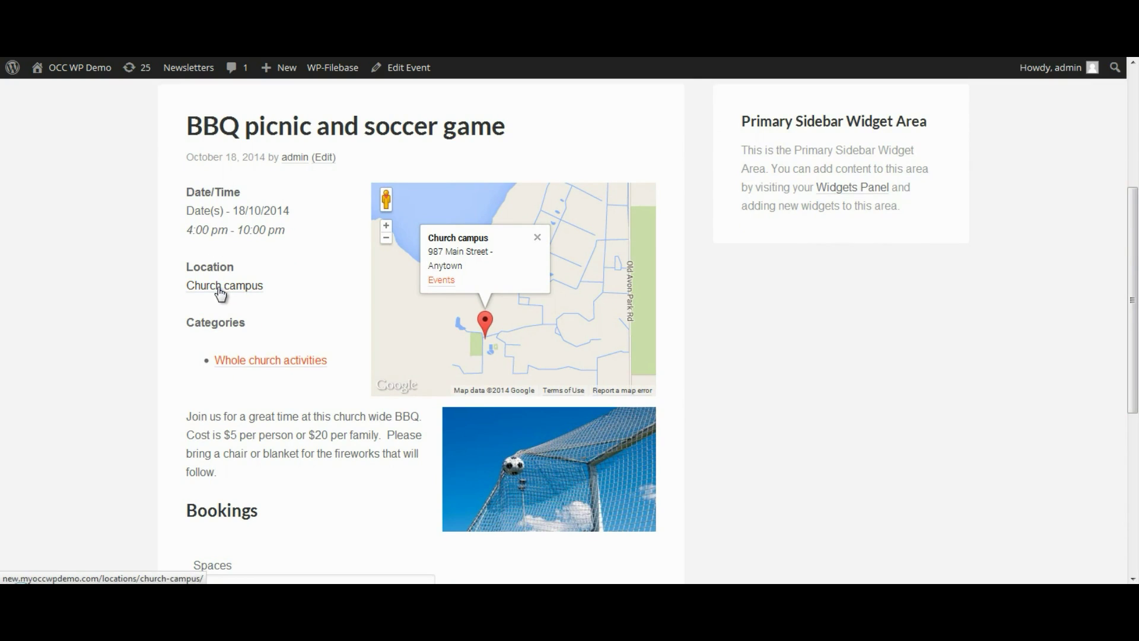
scroll(808, 392, down, 3)
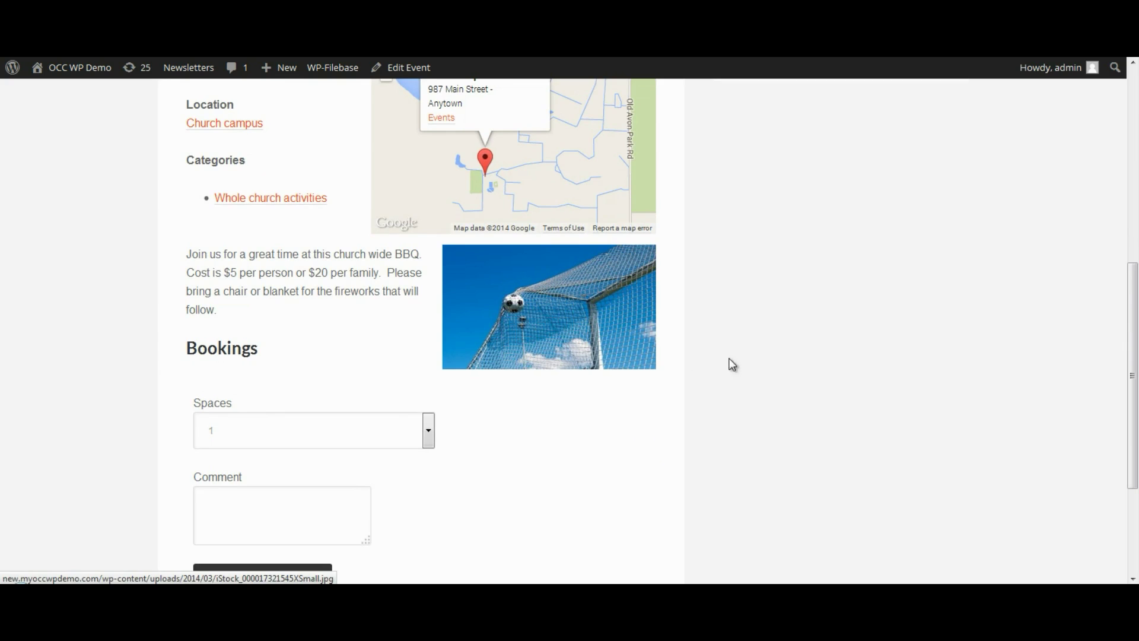
scroll(780, 375, down, 3)
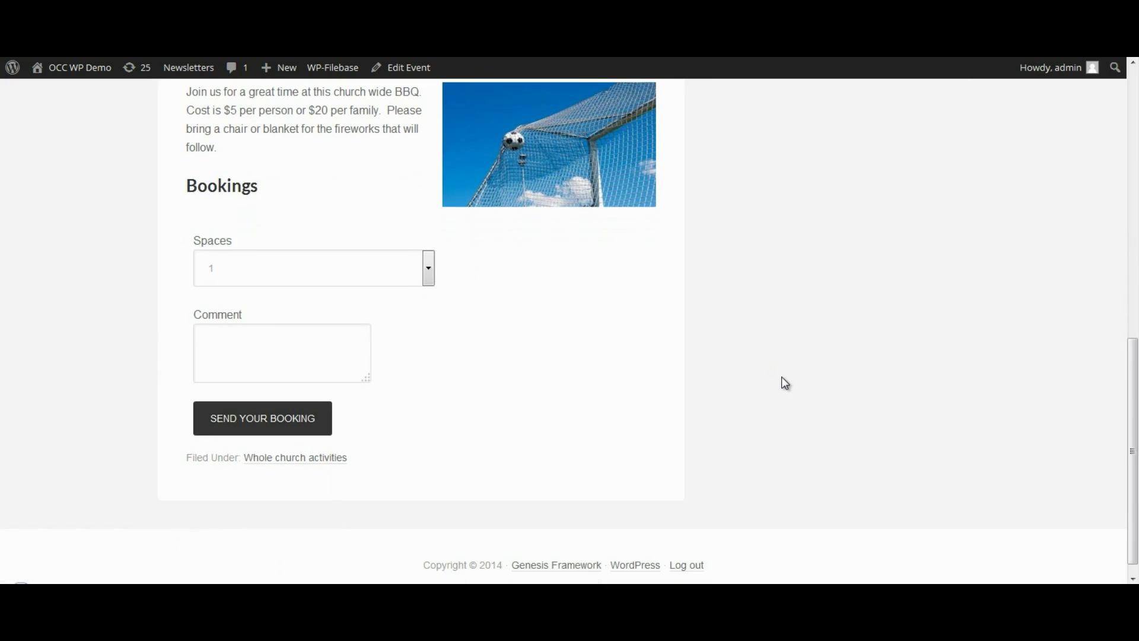
click(222, 267)
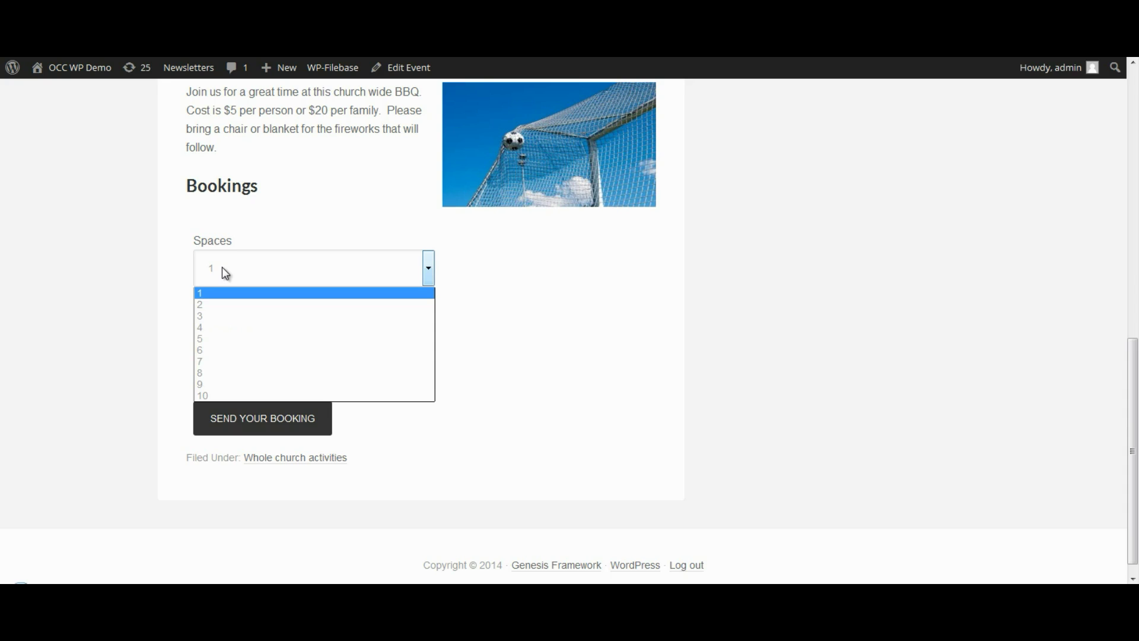
click(147, 274)
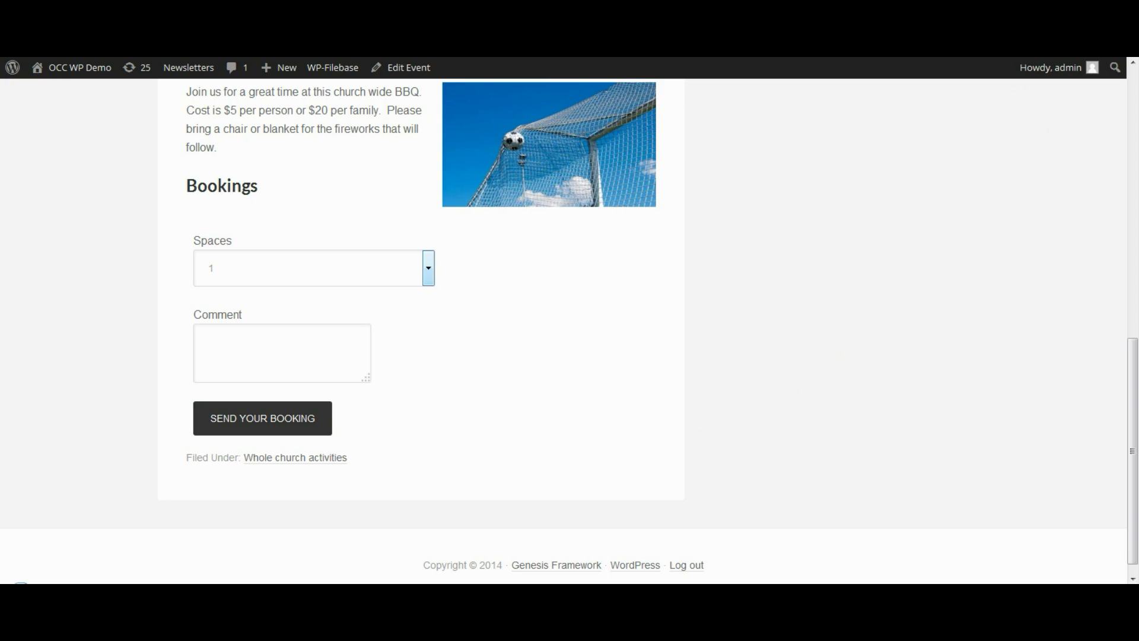
- Return from the preview to the event editor and publish the BBQ picnic and soccer game event
click(998, 58)
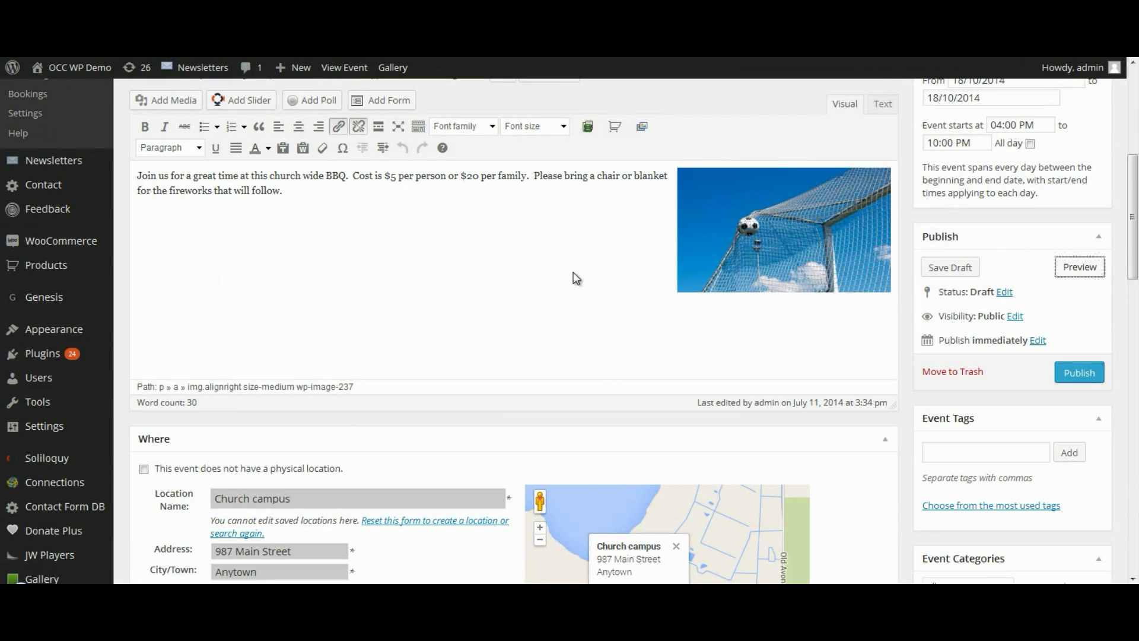
click(1077, 378)
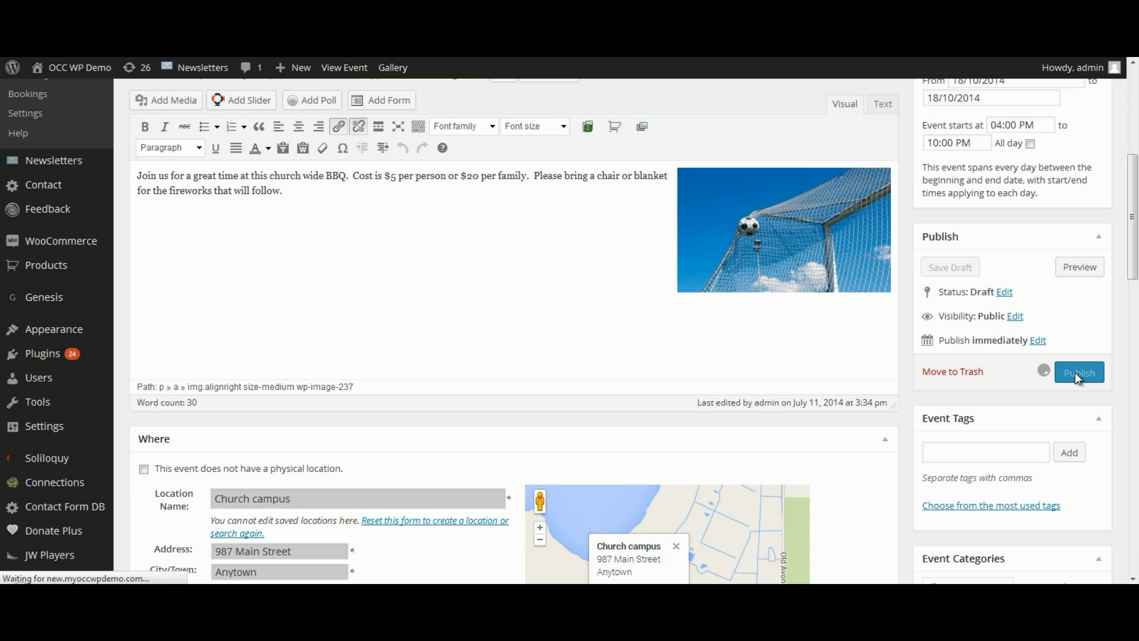